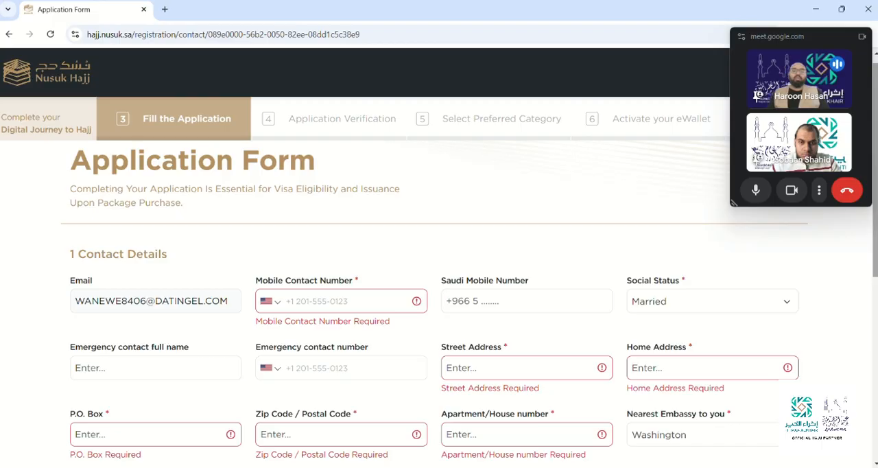
Look over the contact, occupational and arrival details sections of the Hajj application form.
scroll(439, 288, down, 1)
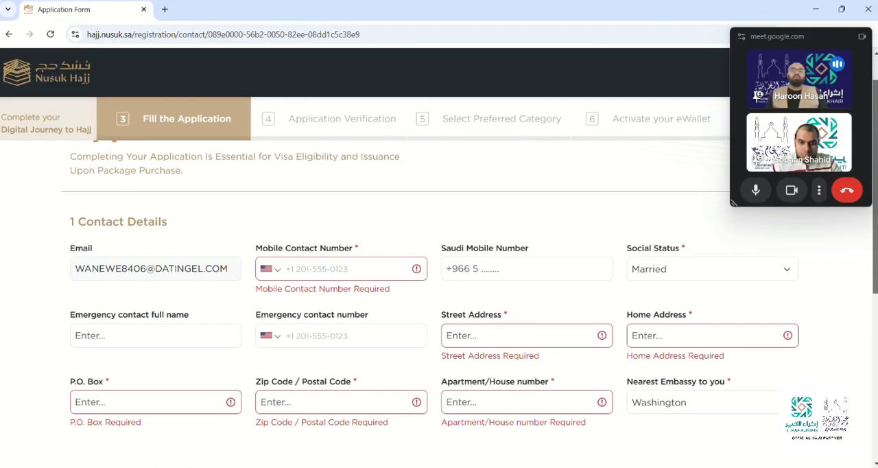
scroll(439, 288, down, 1)
scroll(439, 288, down, 1)
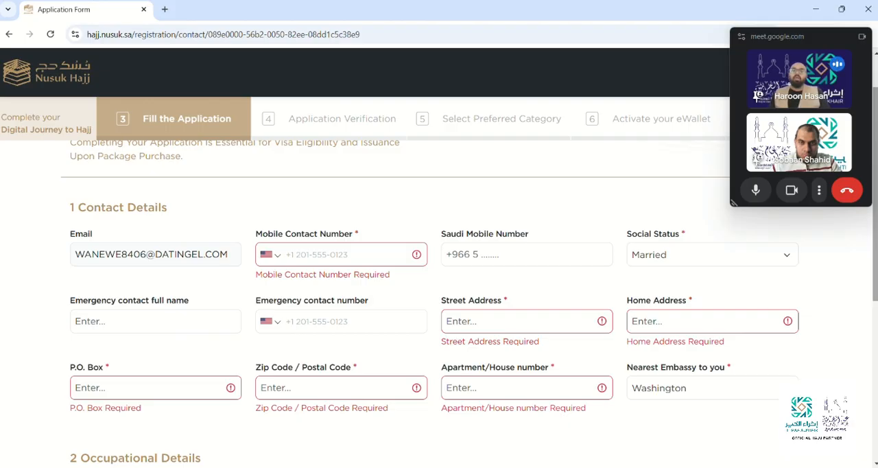
scroll(439, 301, up, 2)
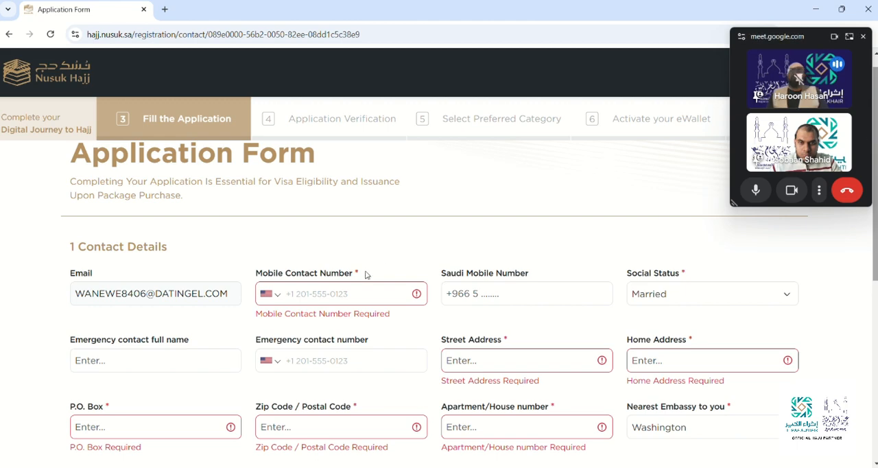
click(350, 290)
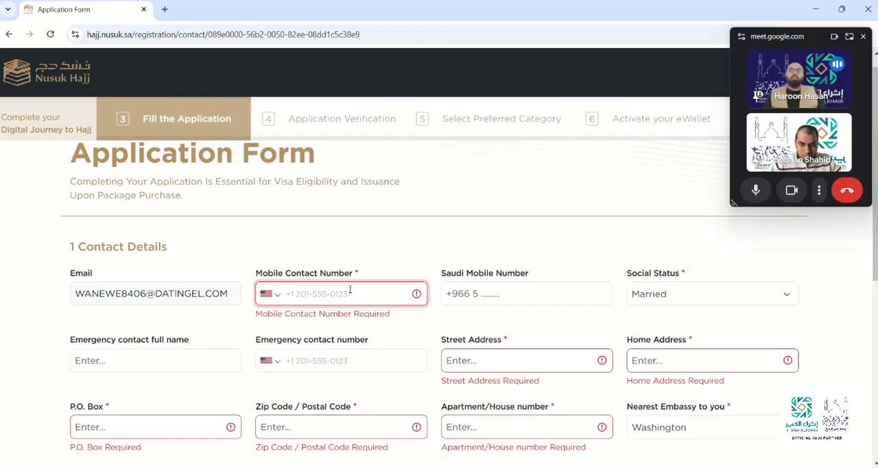
scroll(350, 289, down, 5)
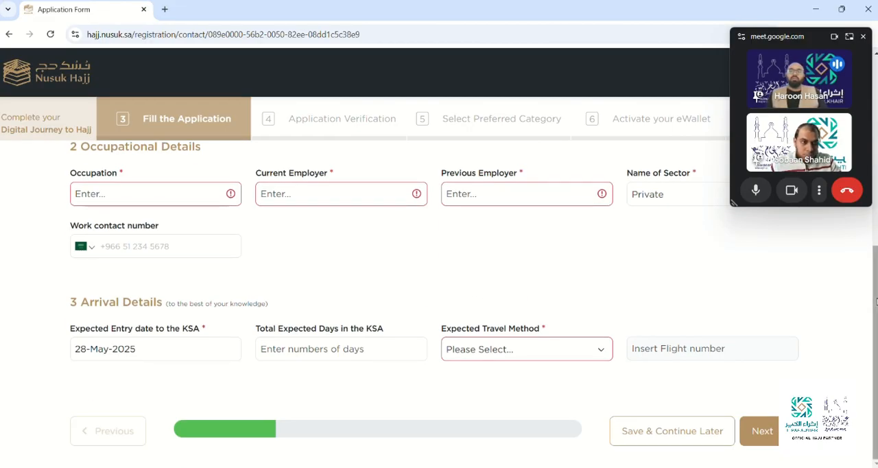
drag(876, 302, 877, 149)
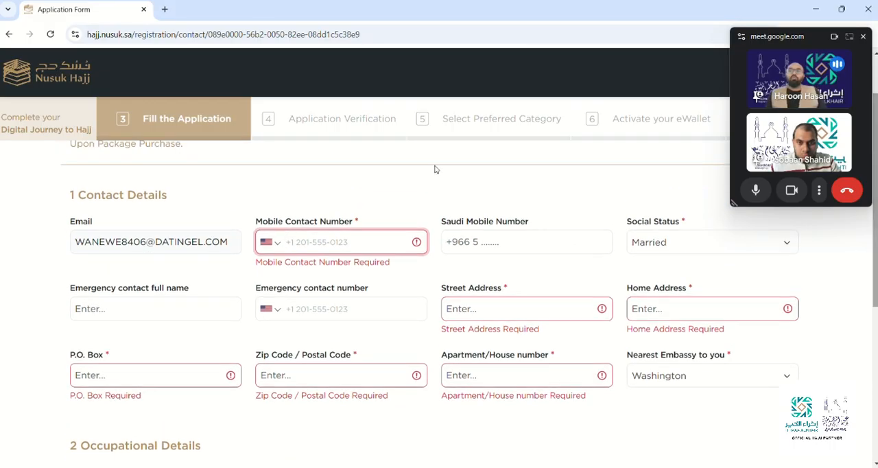
Enter the applicant's US mobile contact number in the contact details.
click(312, 235)
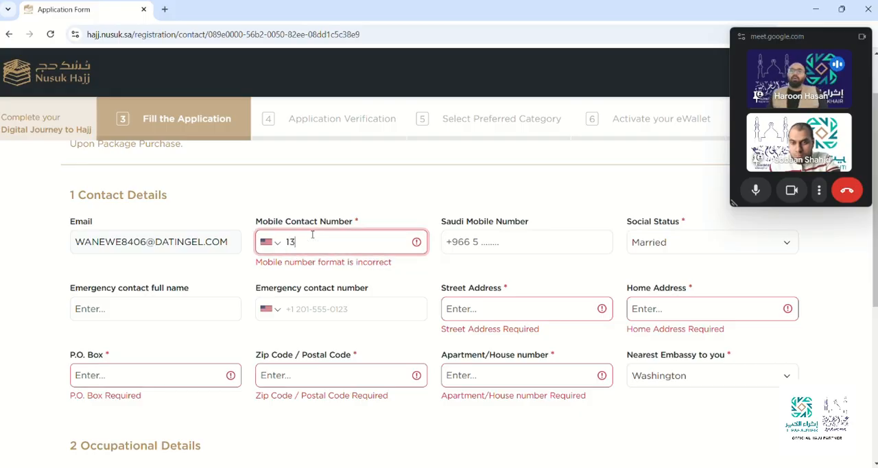
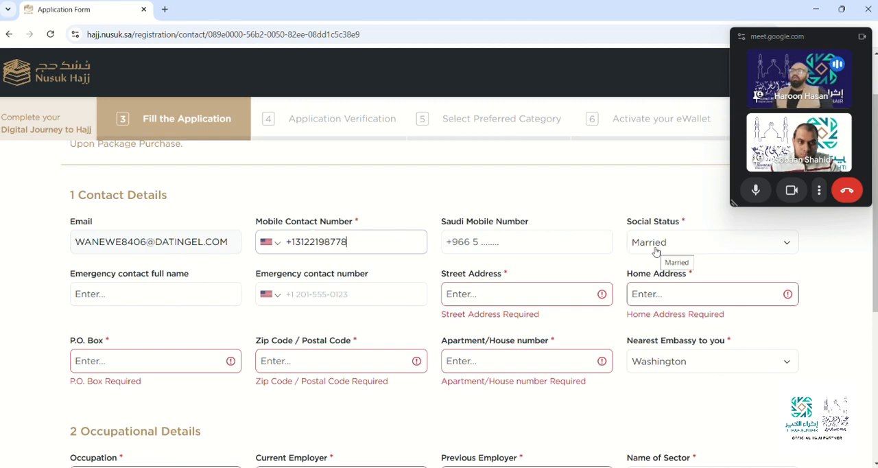
Review the available social status options and choose Married.
click(656, 251)
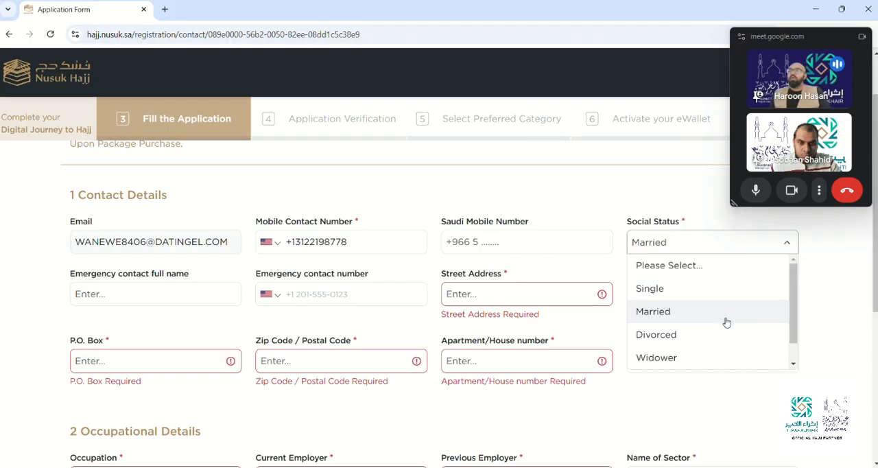
click(792, 364)
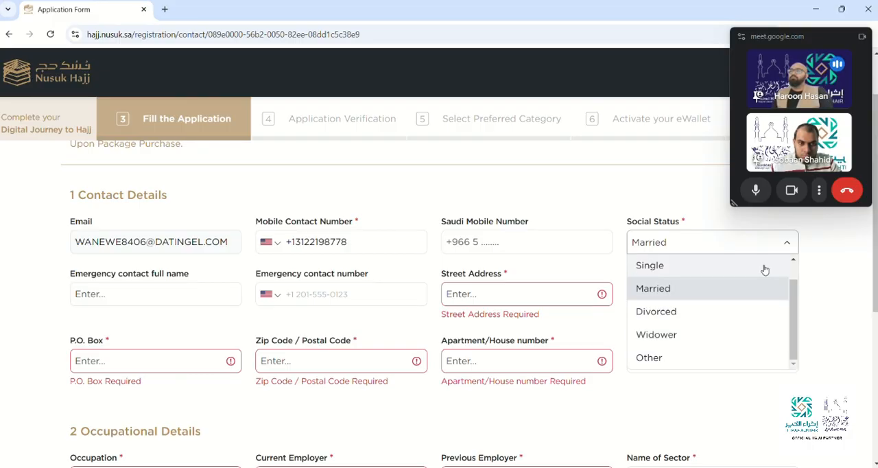
click(765, 289)
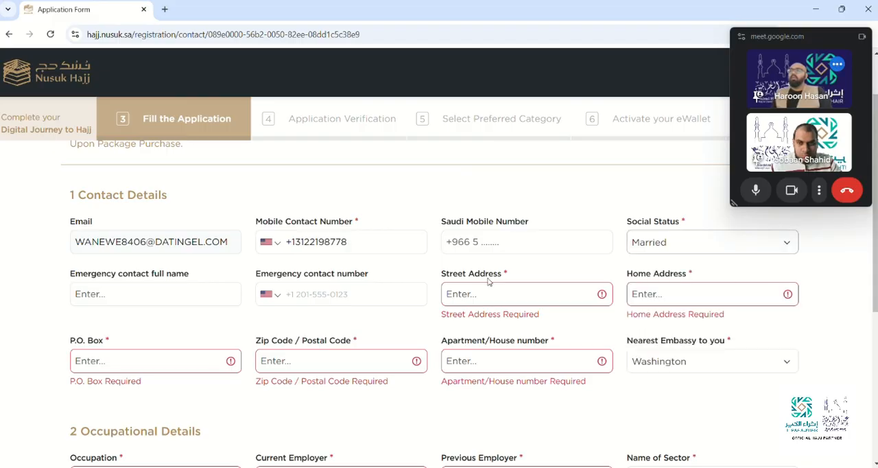
Fill in the emergency contact's full name and US phone number.
click(163, 294)
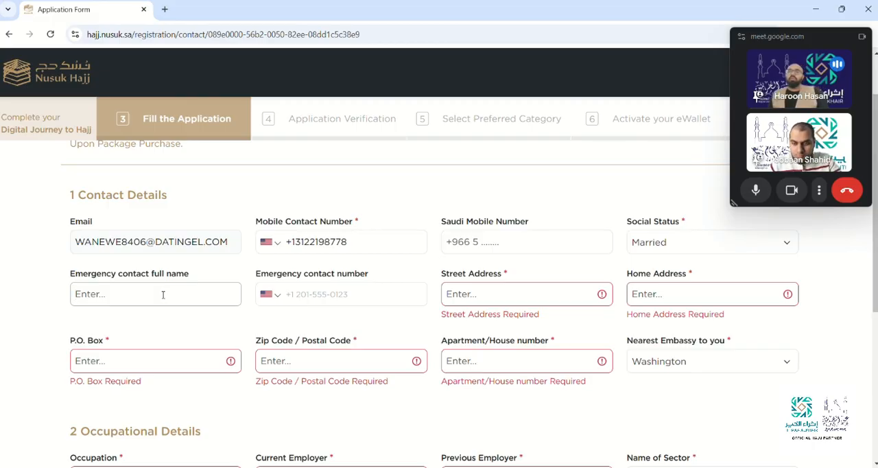
text(Abdullah)
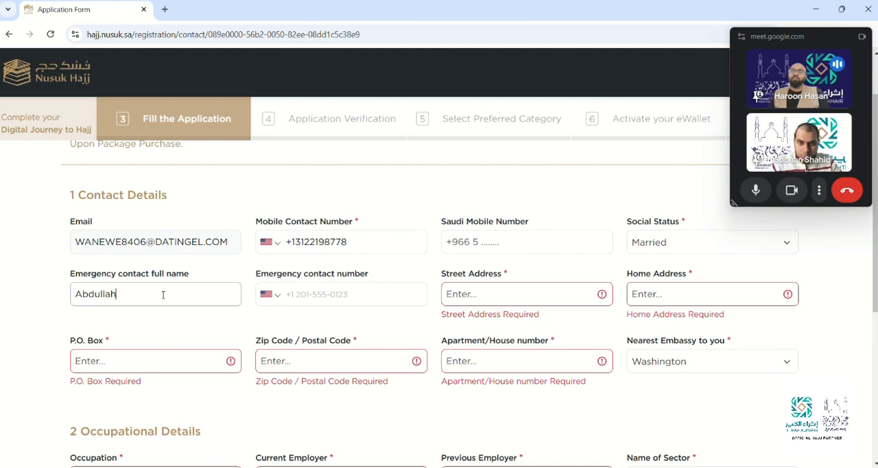
click(334, 298)
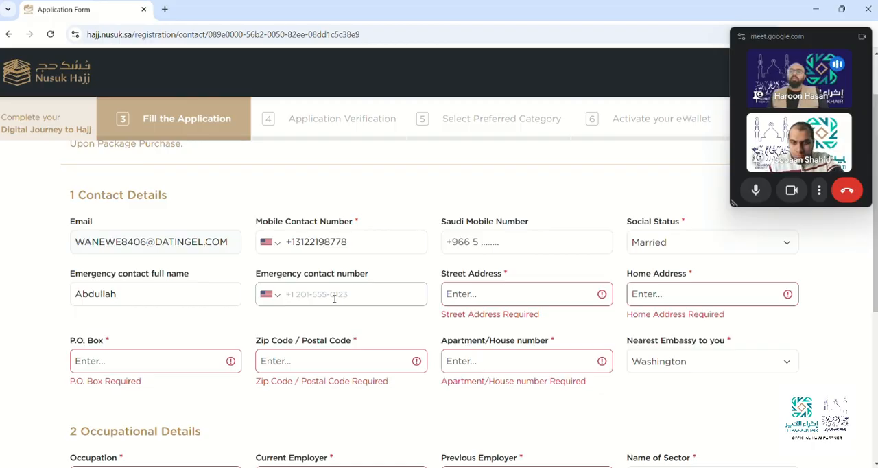
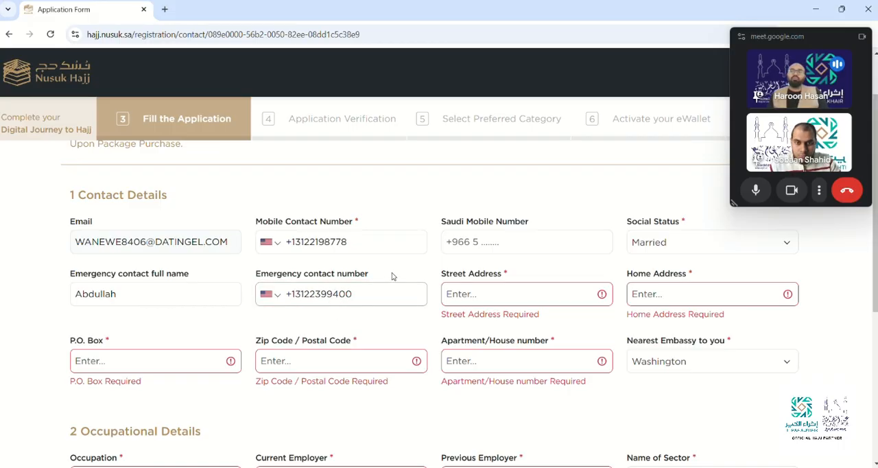
Browse the country codes offered for the emergency contact number, keeping the United States code.
click(268, 295)
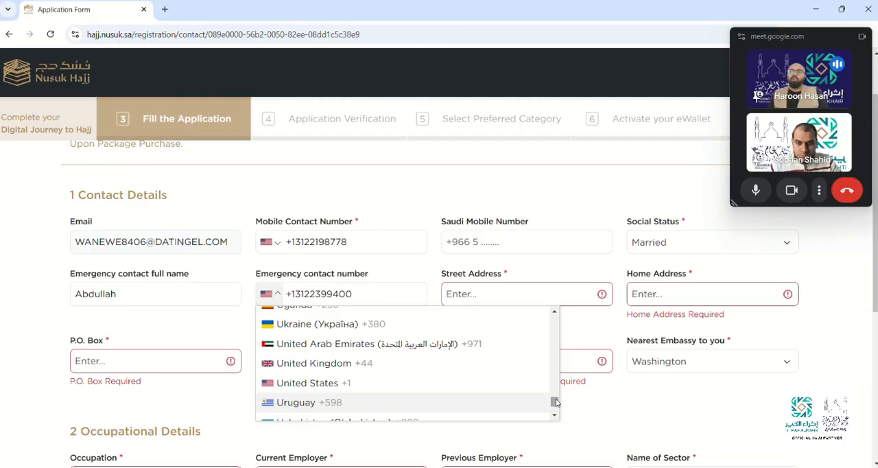
drag(555, 402, 569, 388)
click(427, 267)
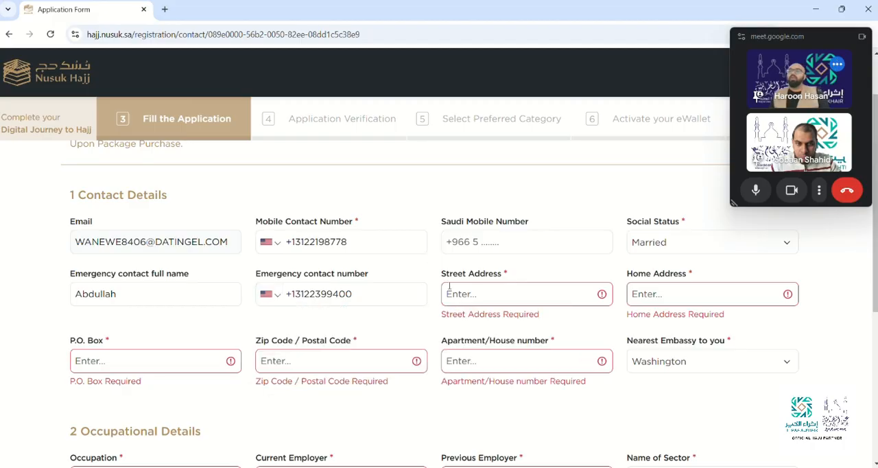
Fill in the applicant's street address and home address in the contact details.
click(475, 299)
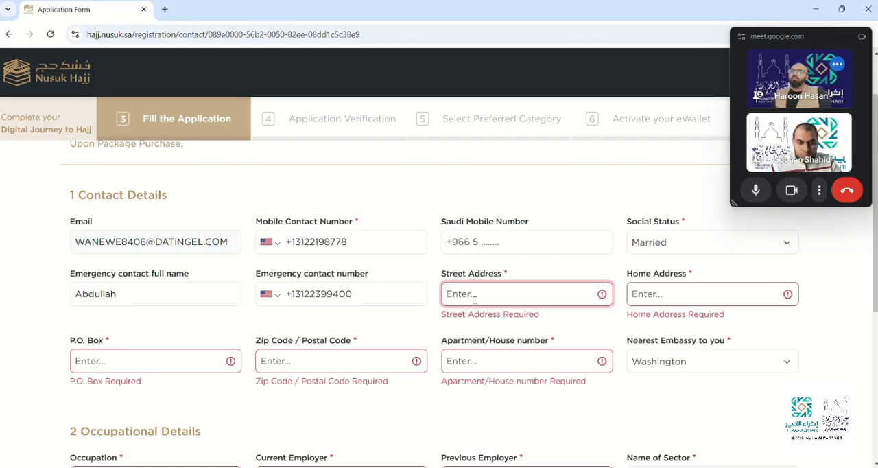
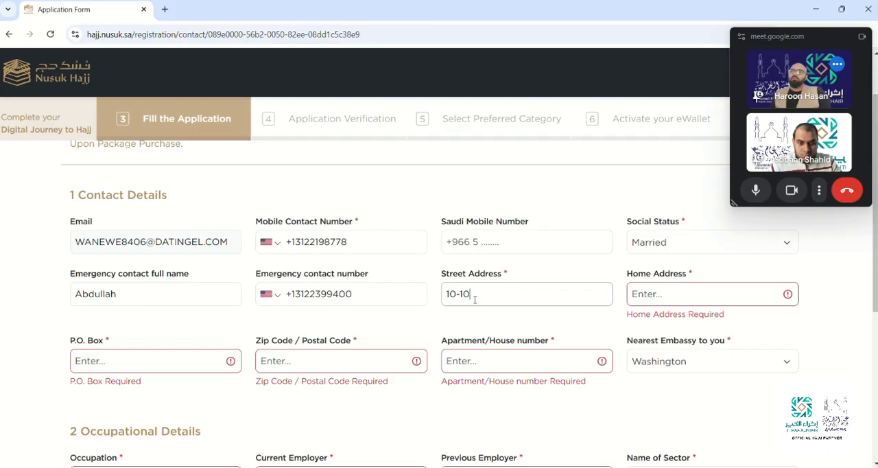
key(Tab)
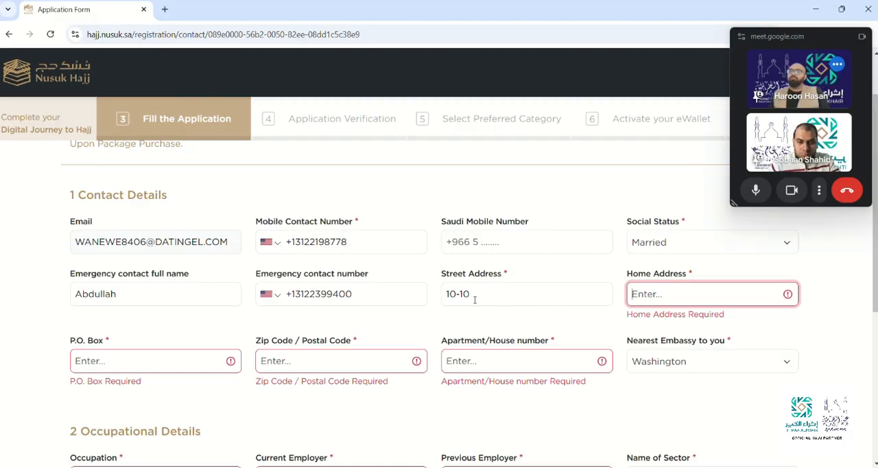
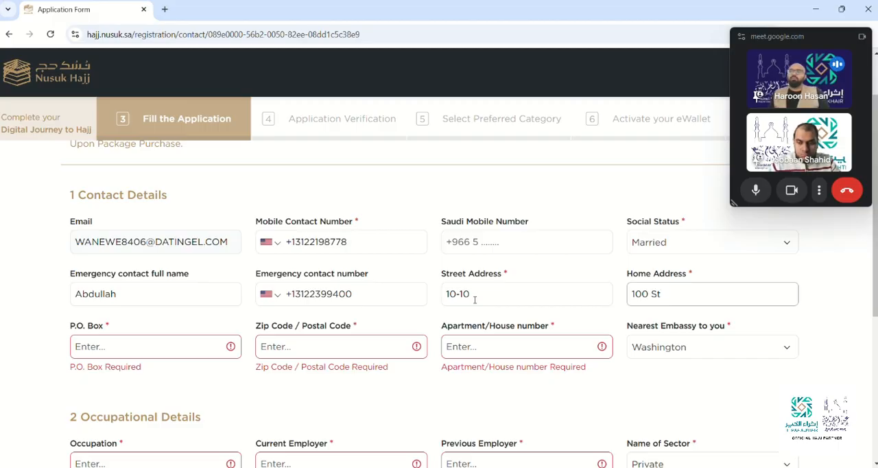
Complete the remaining address fields with the P.O. box, postal code and apartment number.
key(Tab)
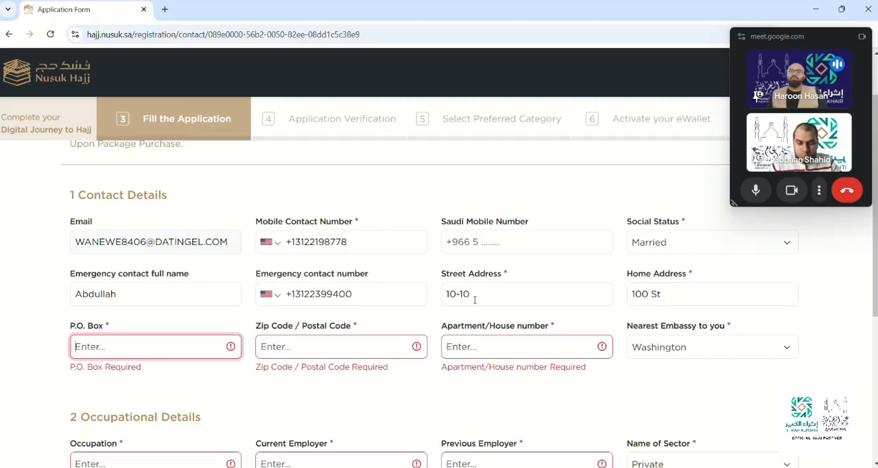
text(12345)
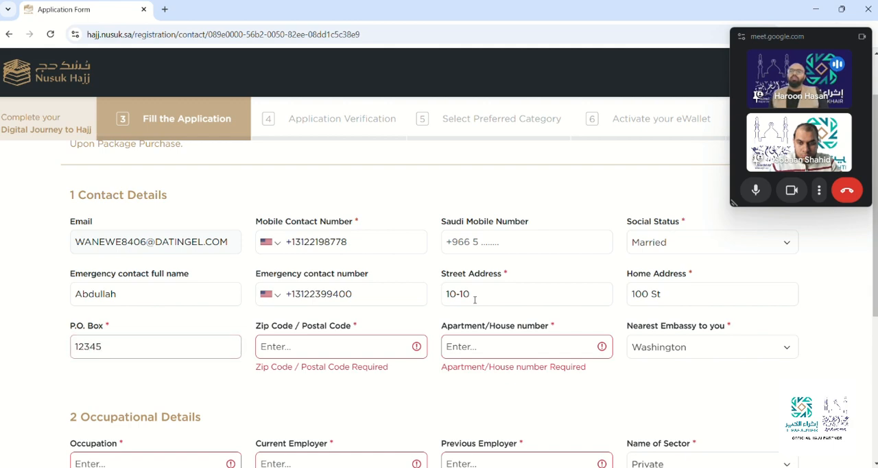
key(Tab)
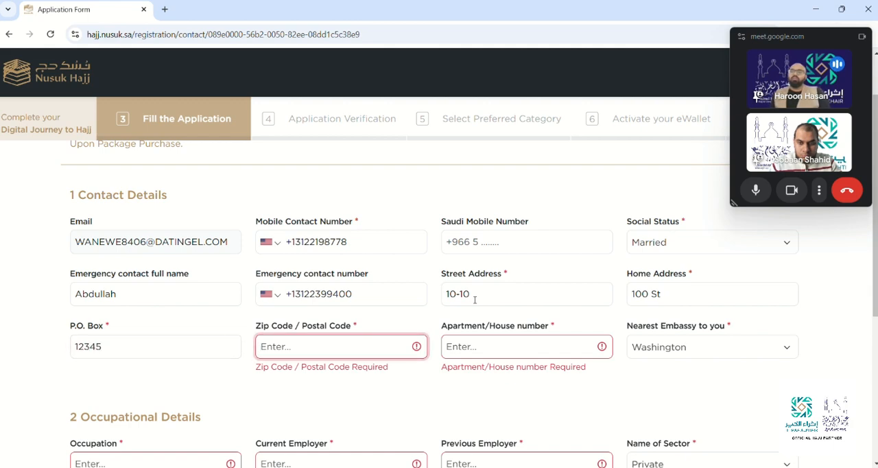
text(12345)
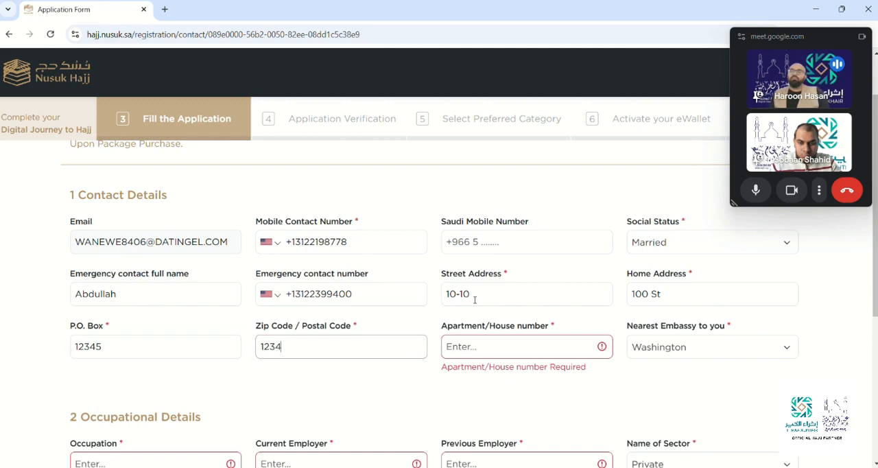
click(492, 347)
text(10)
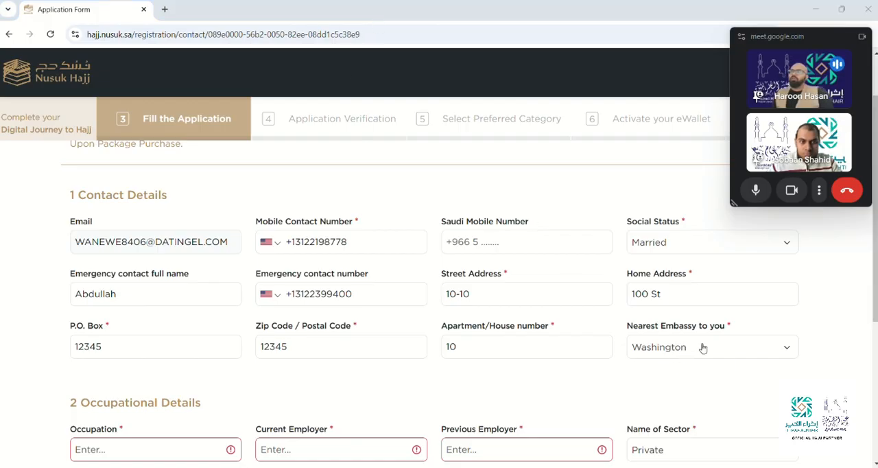
click(554, 347)
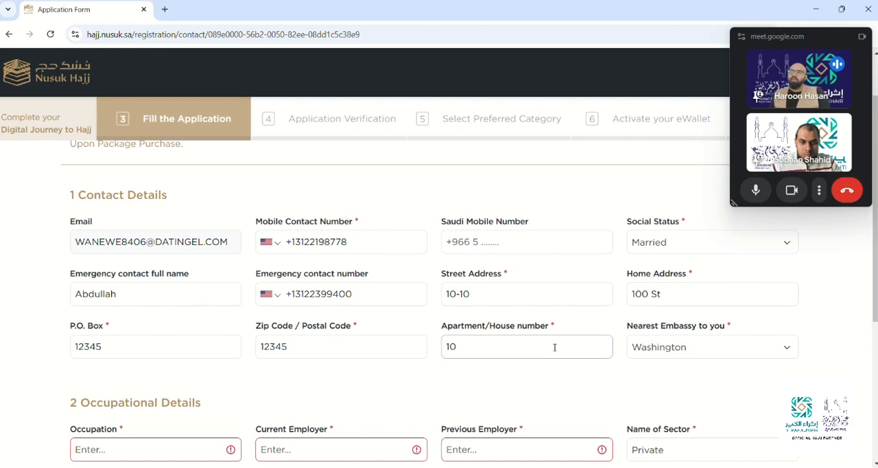
click(579, 323)
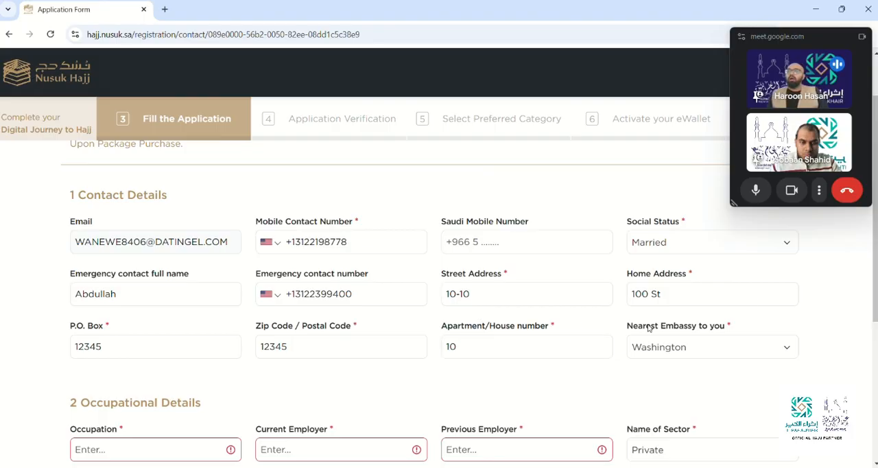
Choose Washington as the nearest embassy in the contact details.
click(714, 351)
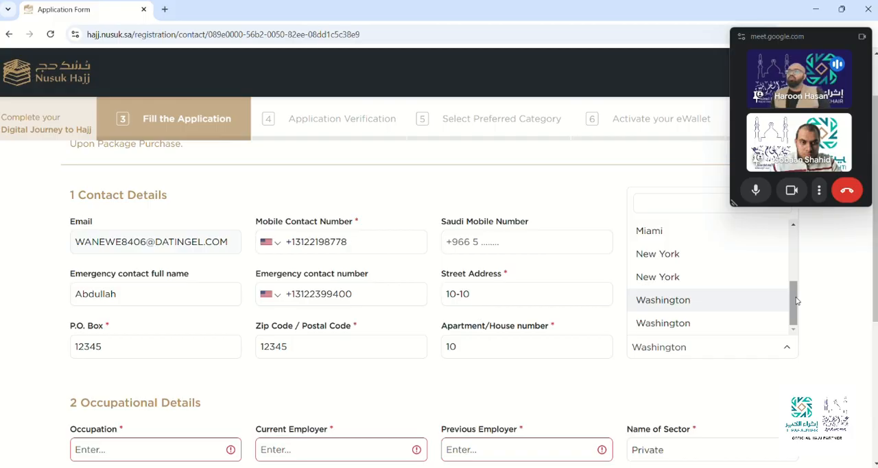
mouse_move(797, 301)
mouse_down()
mouse_move(796, 240)
mouse_move(795, 309)
mouse_up()
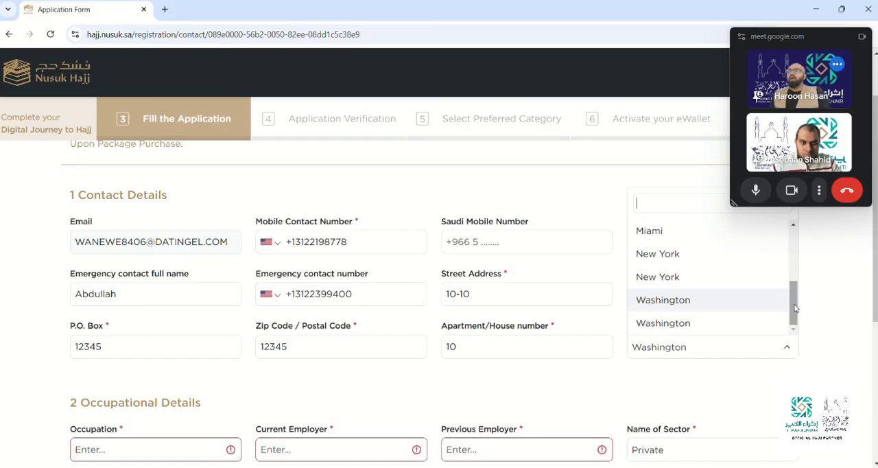
click(722, 307)
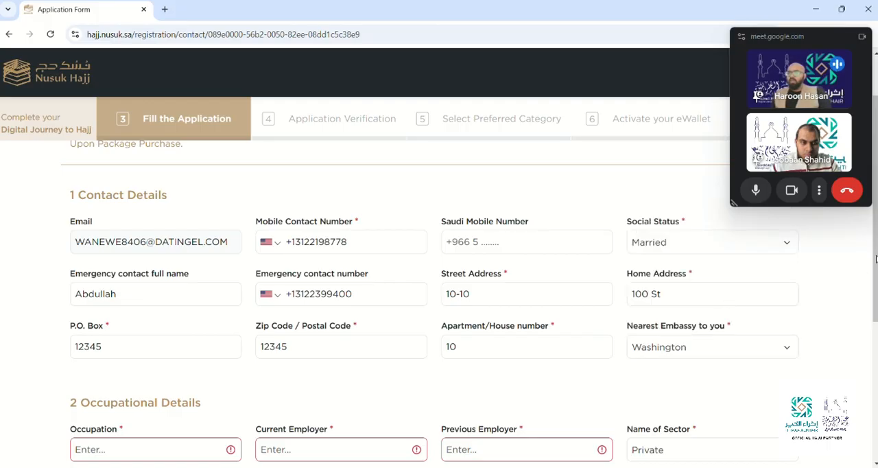
Fill in the occupational details with Manager as the occupation and CVS as the current employer.
scroll(875, 258, down, 3)
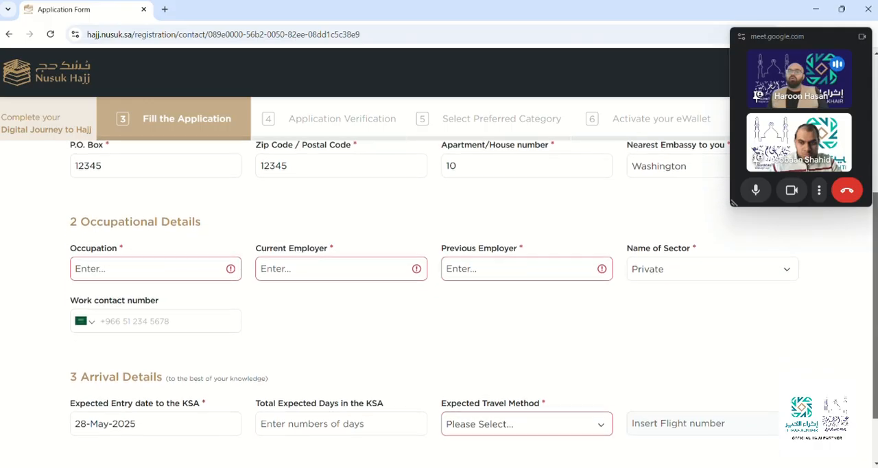
drag(875, 306, 875, 318)
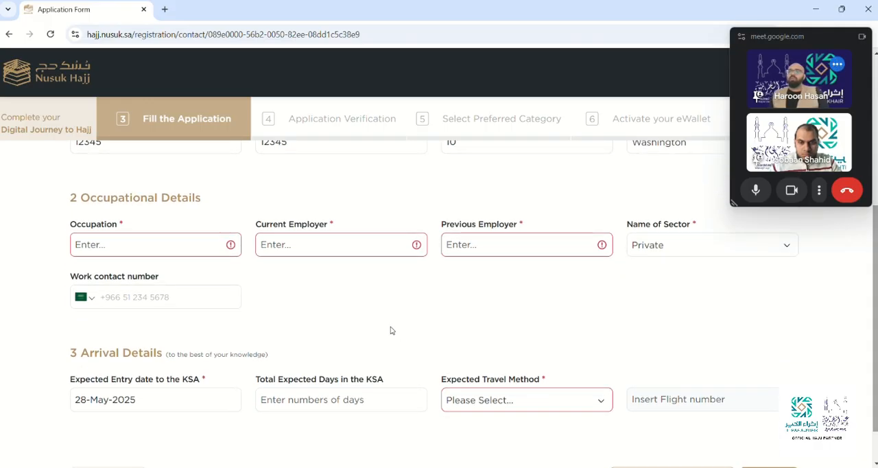
click(187, 244)
text(M)
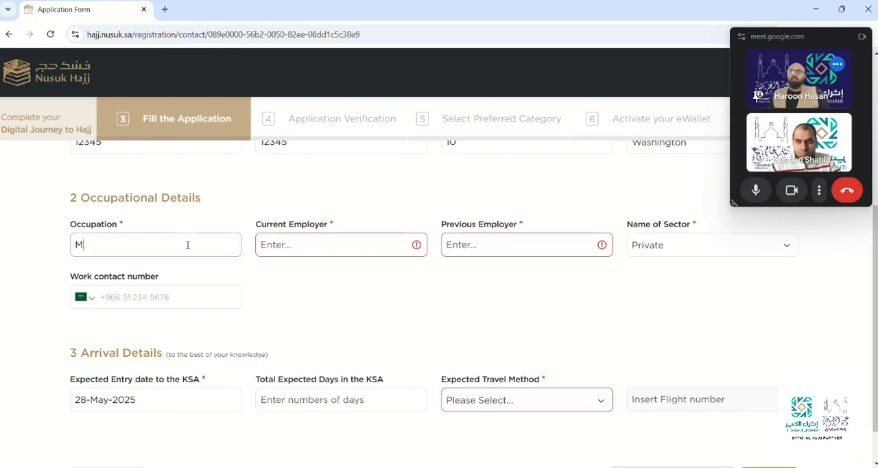
text(anager)
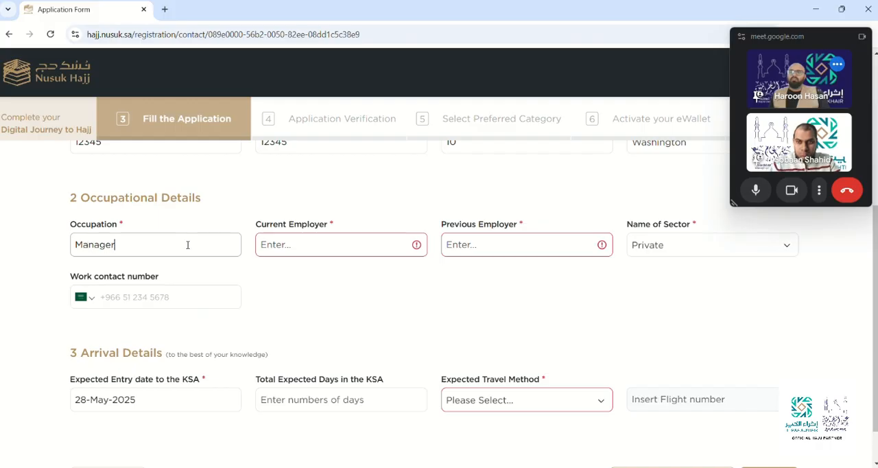
click(273, 246)
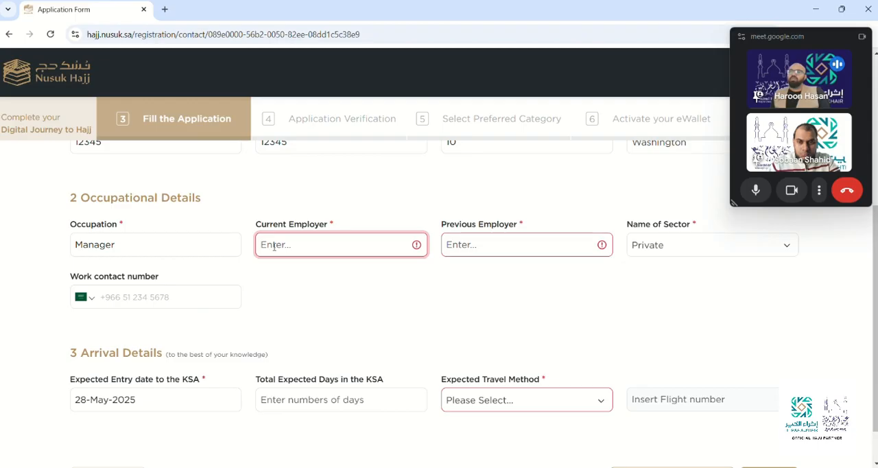
text(CVS)
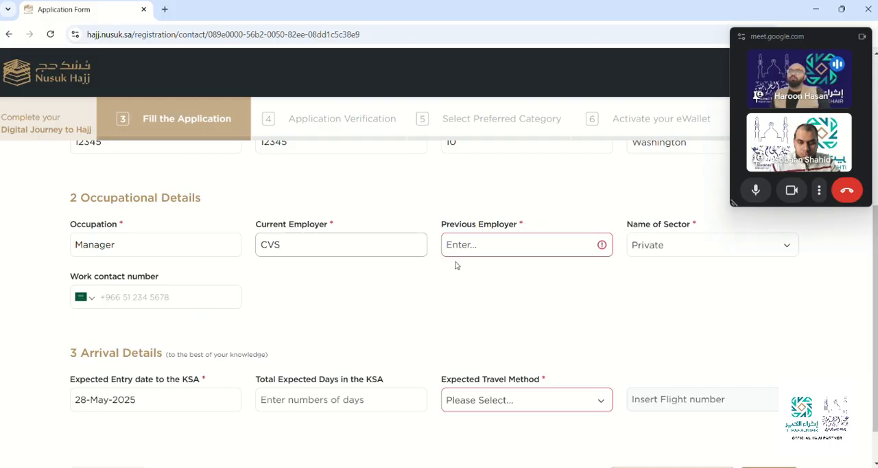
Enter NA as the previous employer and choose Private as the name of sector.
click(486, 251)
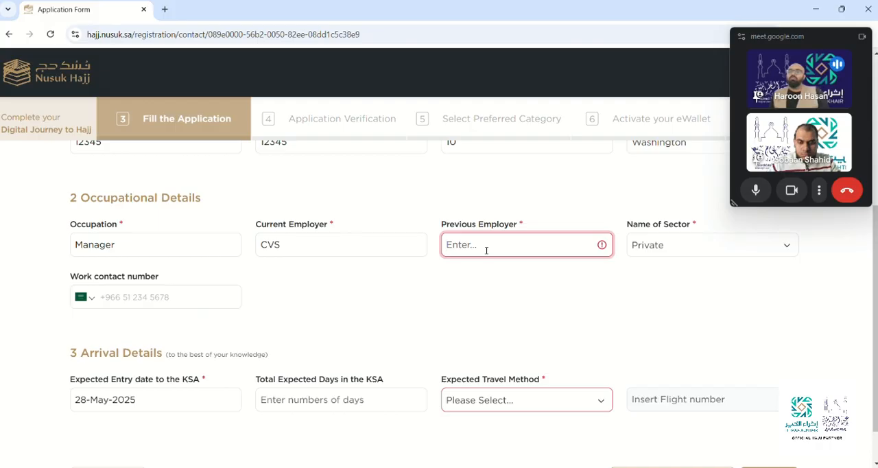
text(NA)
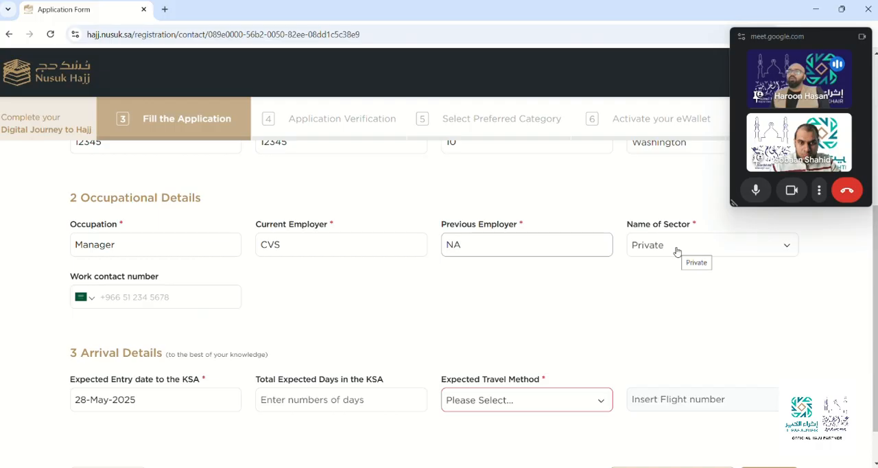
click(677, 251)
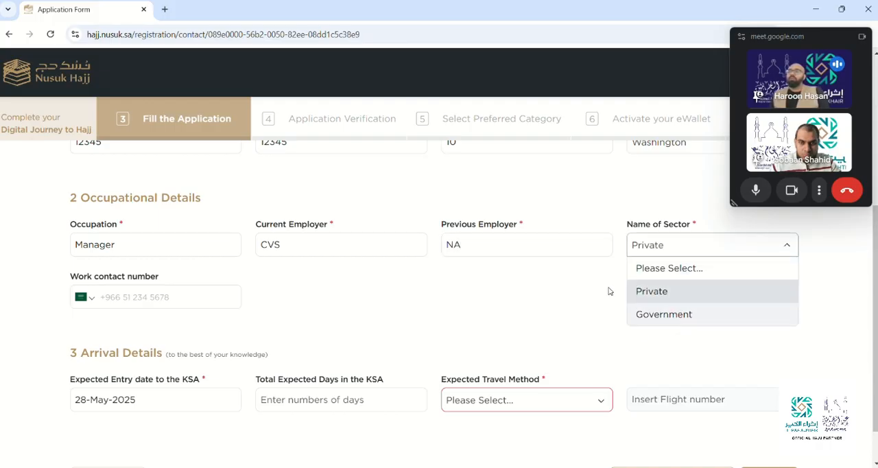
click(653, 294)
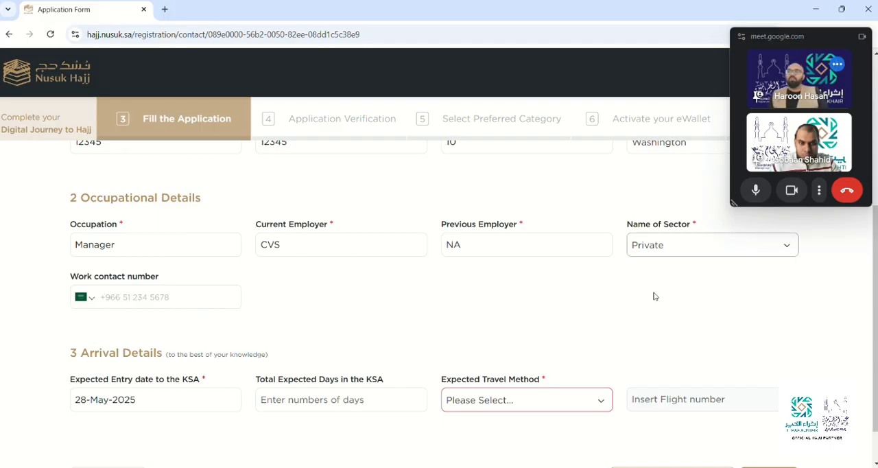
Set the expected entry date to the KSA to 27-May-2025 and the total expected days to 14.
scroll(438, 302, down, 1)
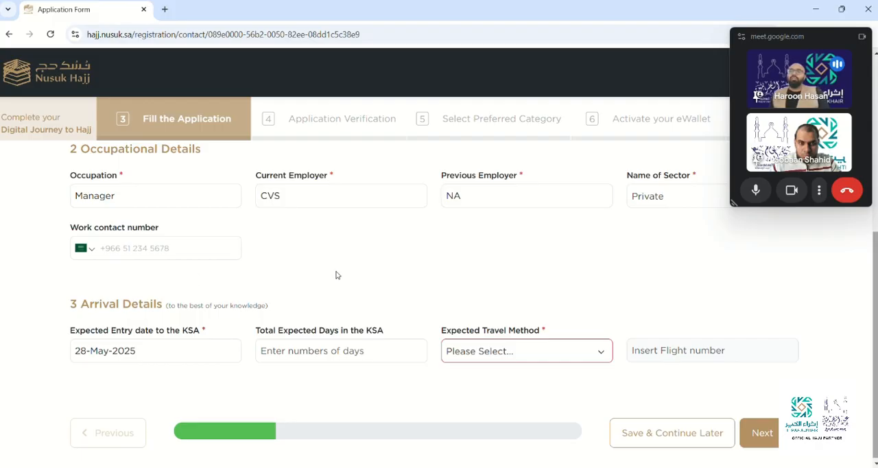
drag(874, 316, 875, 317)
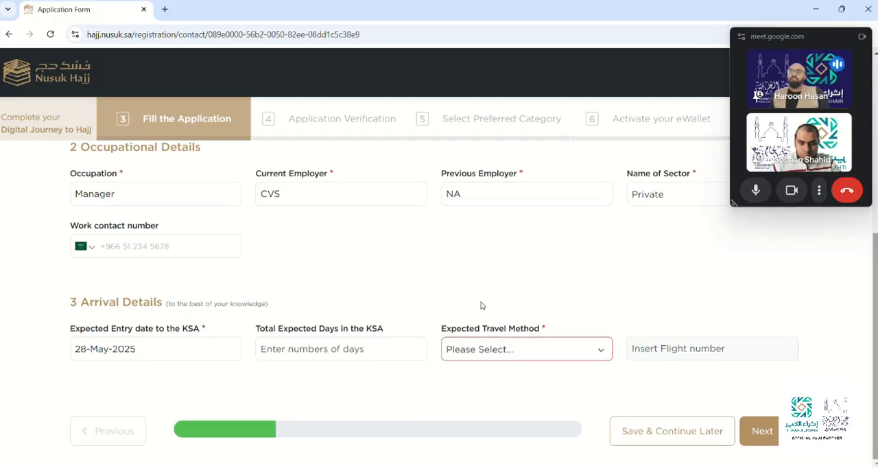
click(164, 350)
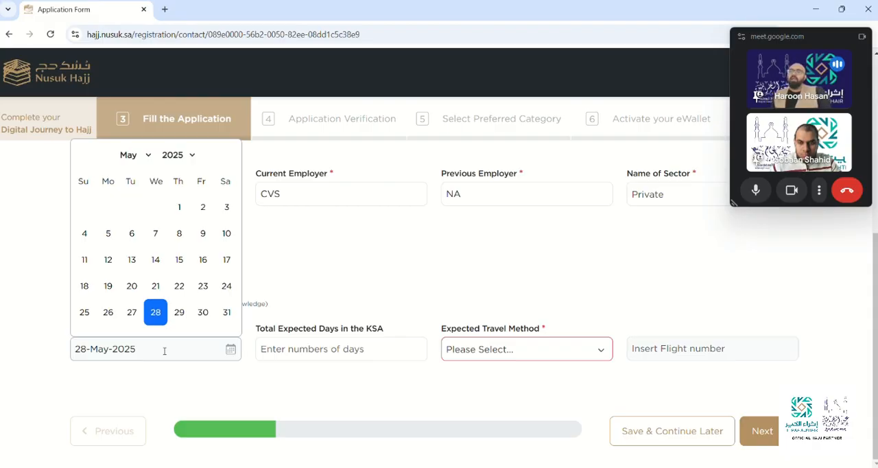
click(132, 314)
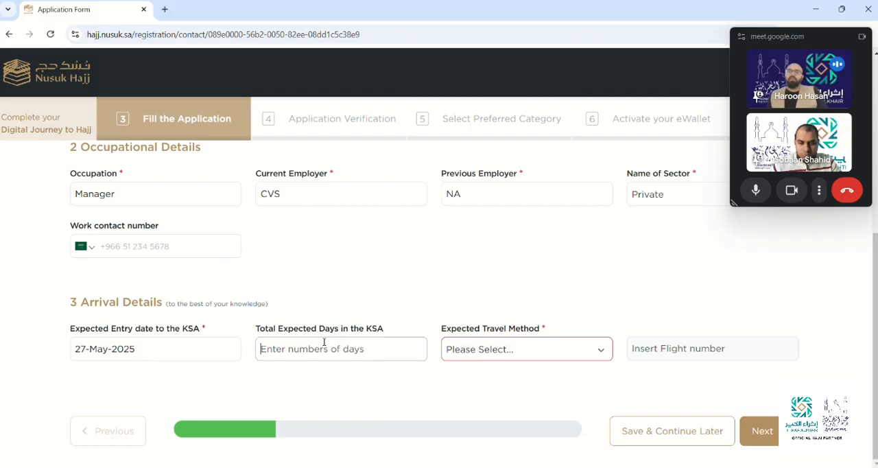
text(14)
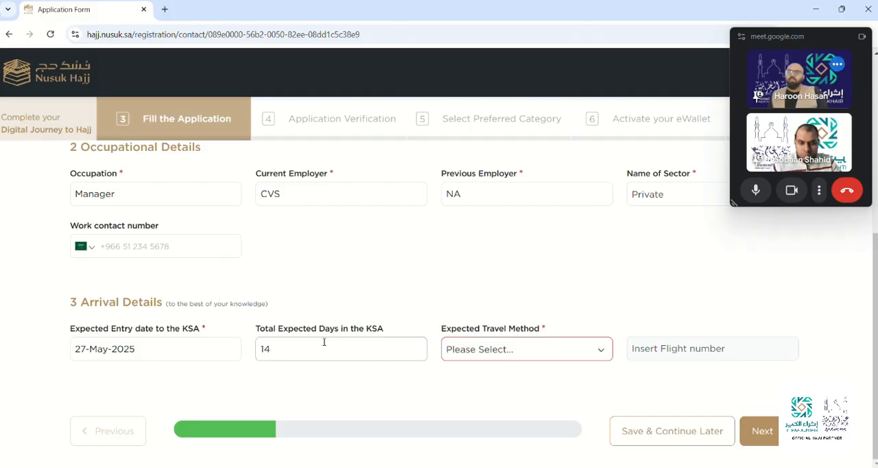
Choose By Air as the expected travel method and enter SV20 as the flight number.
click(507, 349)
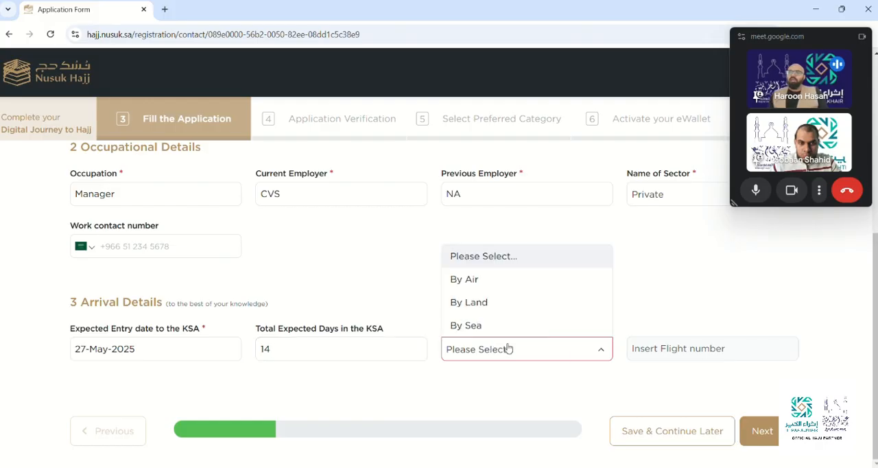
click(497, 281)
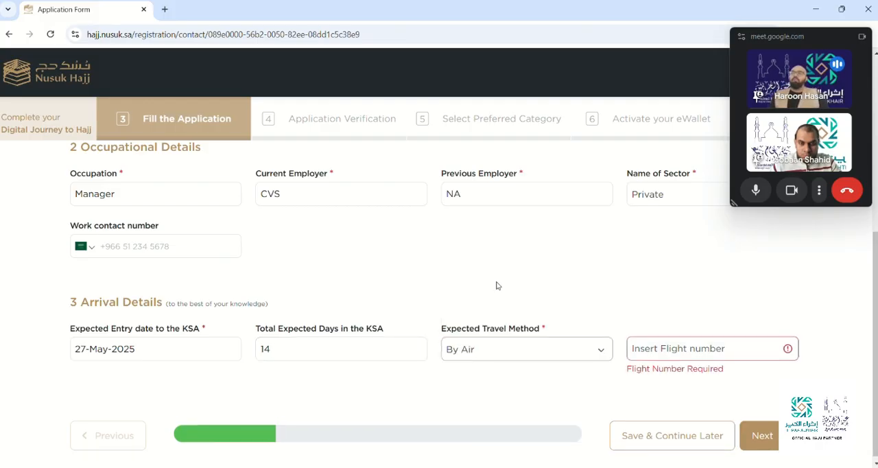
click(688, 347)
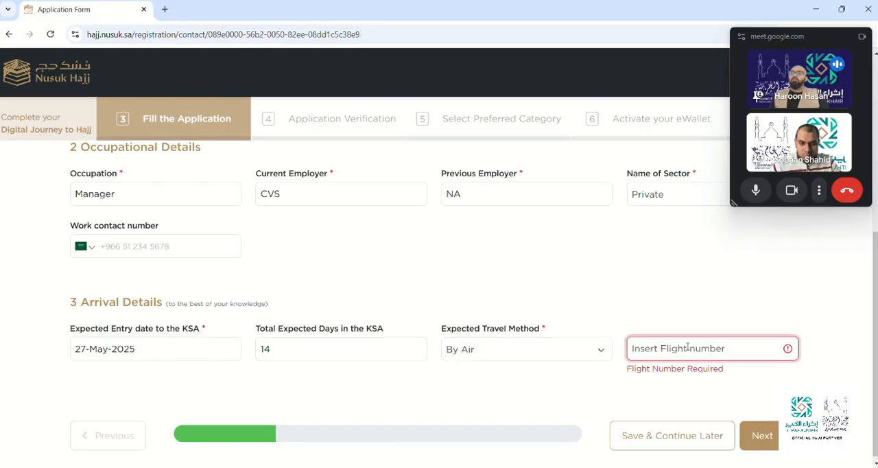
text(S)
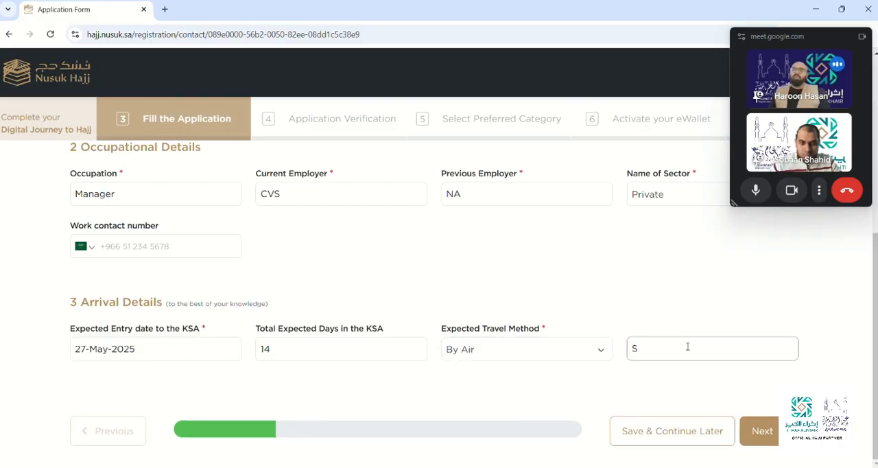
text(V2)
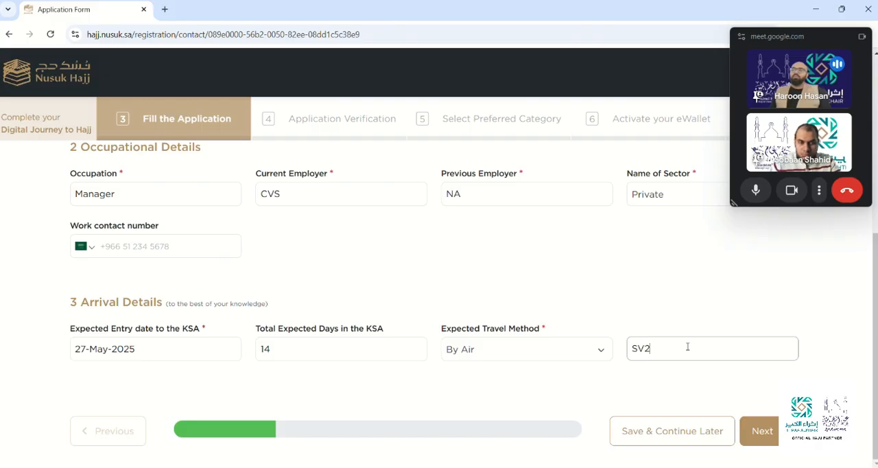
text(0)
click(684, 385)
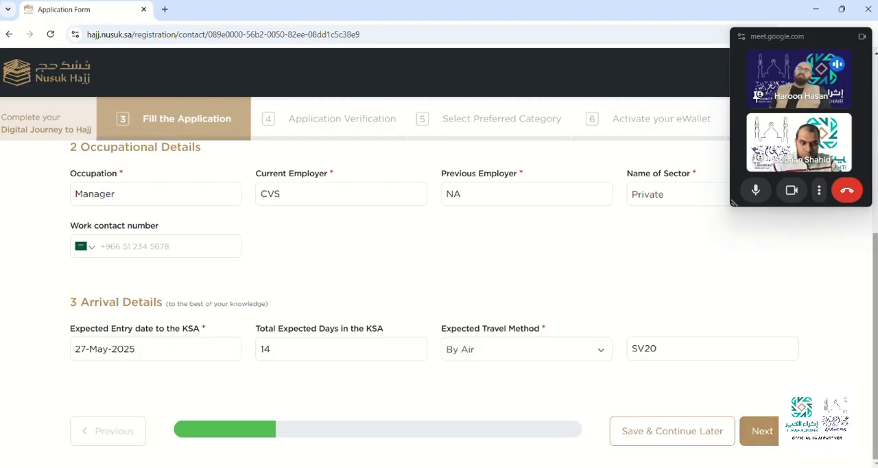
Review the completed sections, proceed to the Background Details part of the application, and extend the session.
scroll(874, 343, up, 1)
scroll(874, 342, up, 3)
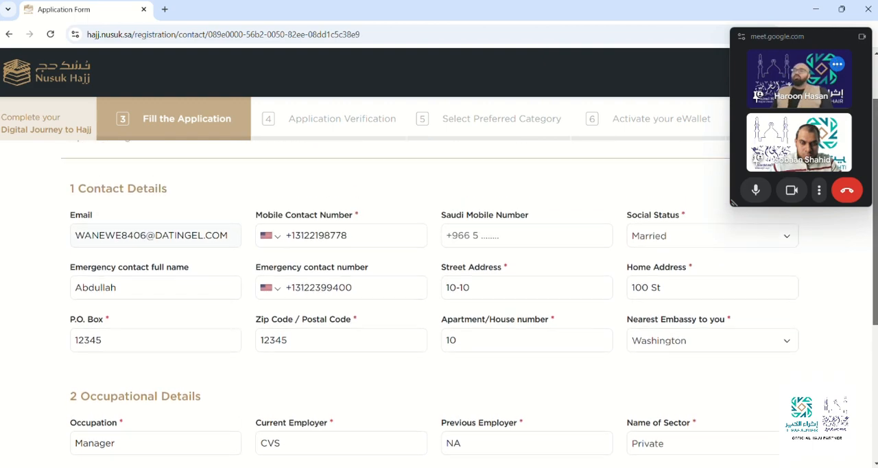
scroll(439, 288, down, 4)
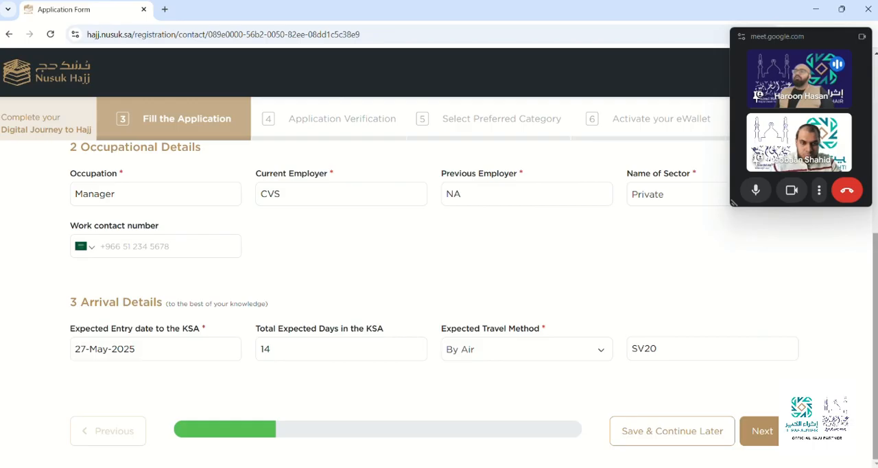
click(763, 430)
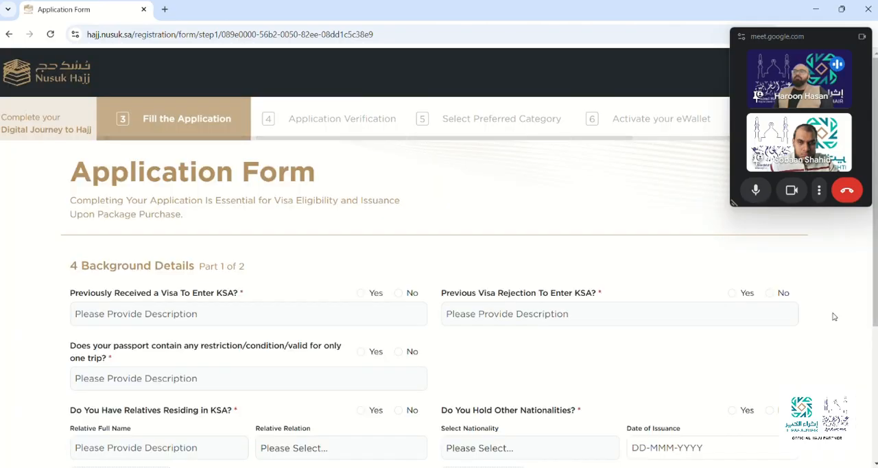
scroll(438, 274, down, 2)
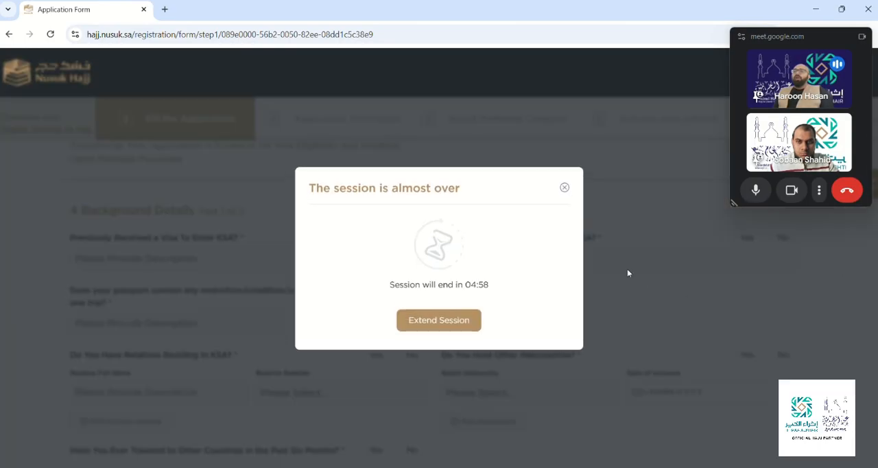
click(454, 318)
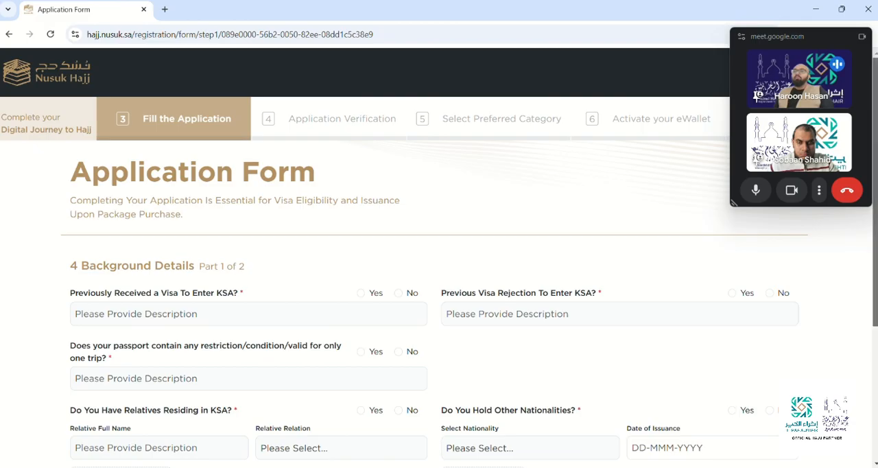
Answer Yes to having previously received a visa to enter KSA, with the description Tourist Visa.
scroll(439, 274, down, 1)
scroll(559, 195, down, 2)
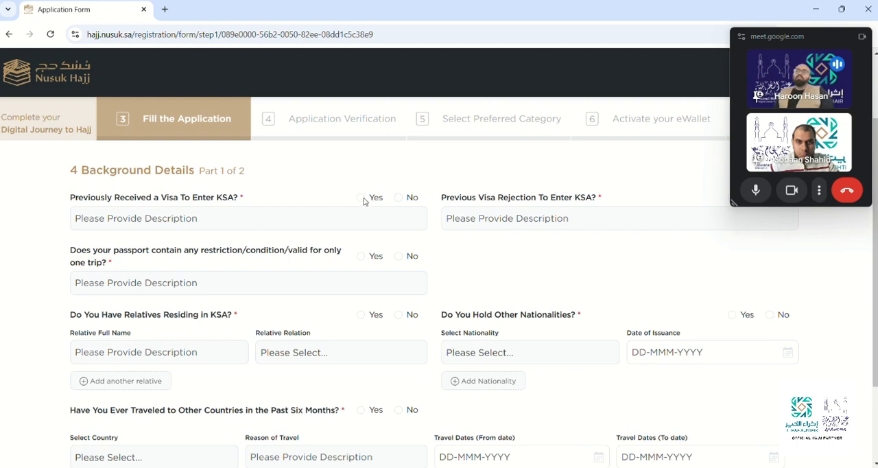
click(361, 198)
click(330, 224)
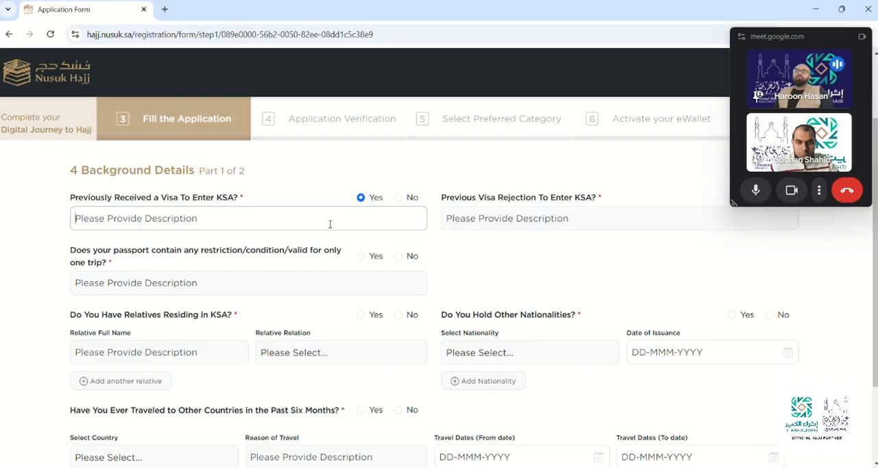
text(To)
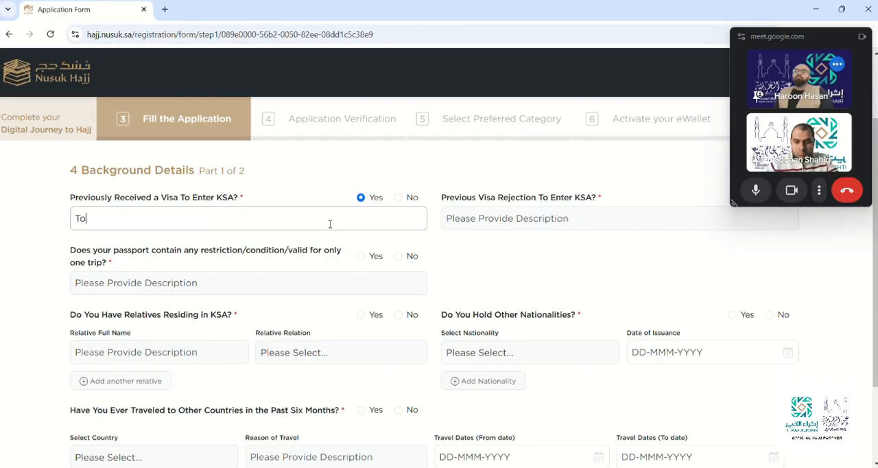
text(urist V)
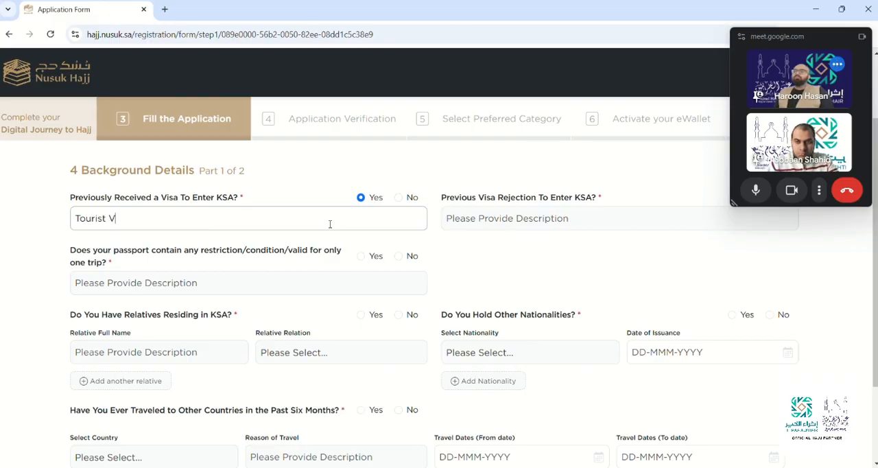
text(isa)
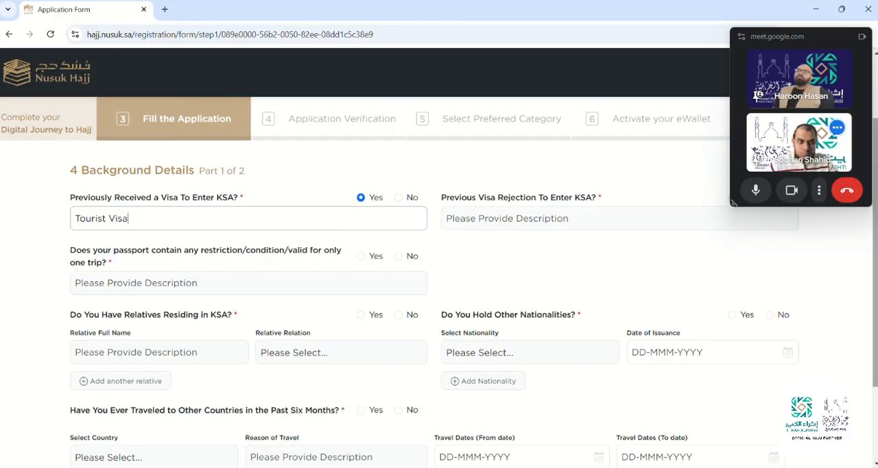
scroll(778, 239, up, 1)
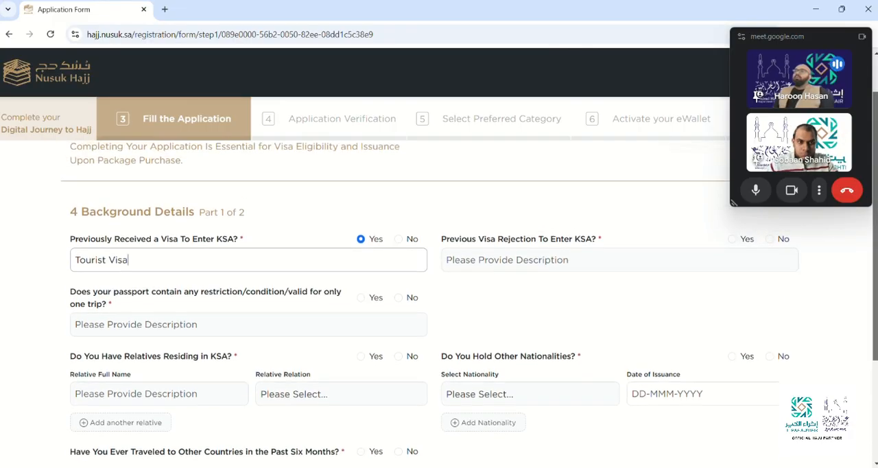
Answer No to previous visa rejection, passport restrictions, relatives residing in KSA, and holding other nationalities.
click(769, 240)
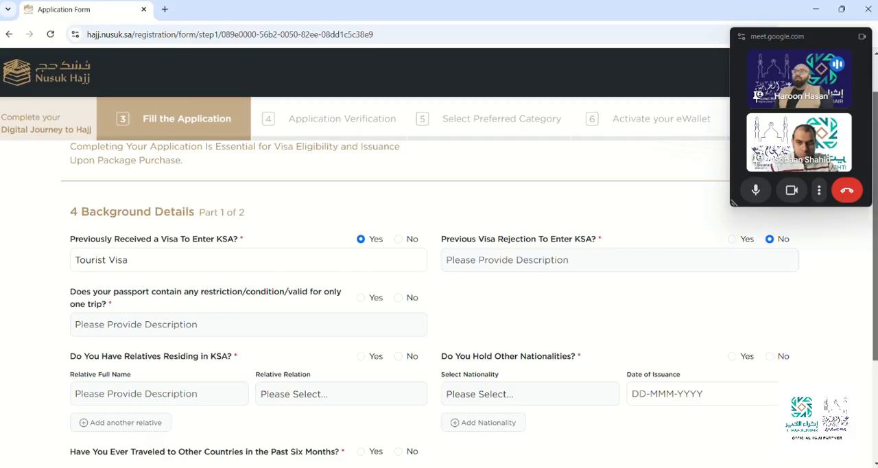
scroll(439, 274, down, 1)
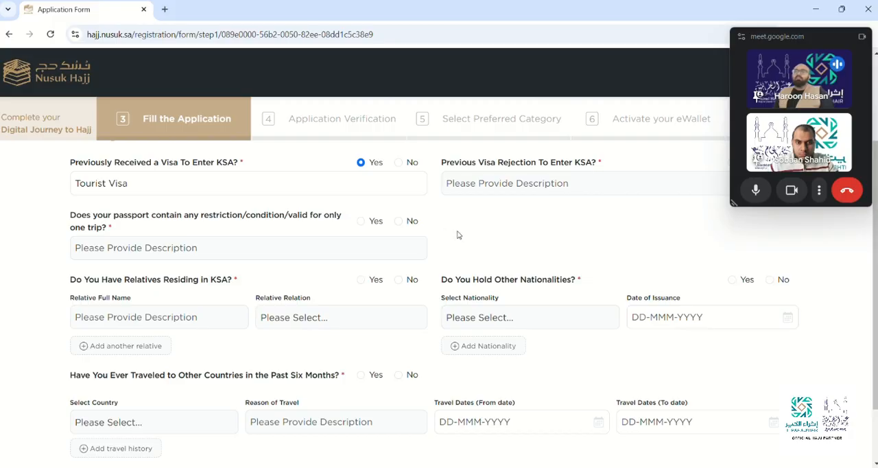
click(398, 221)
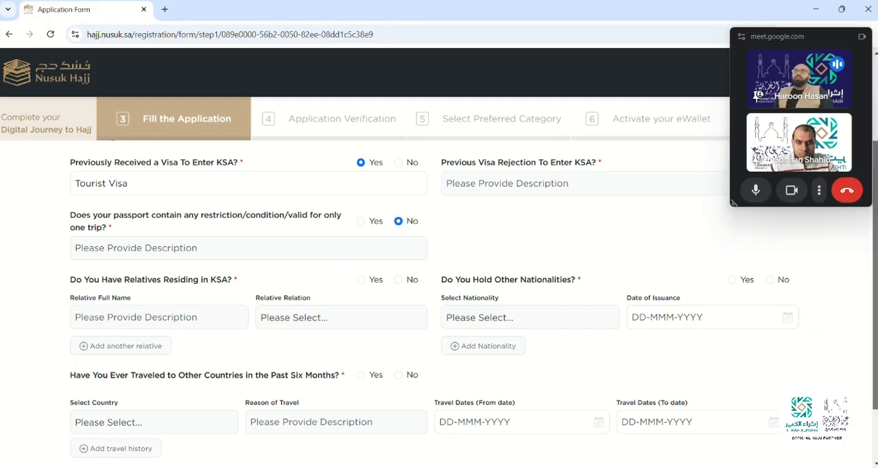
scroll(474, 304, down, 2)
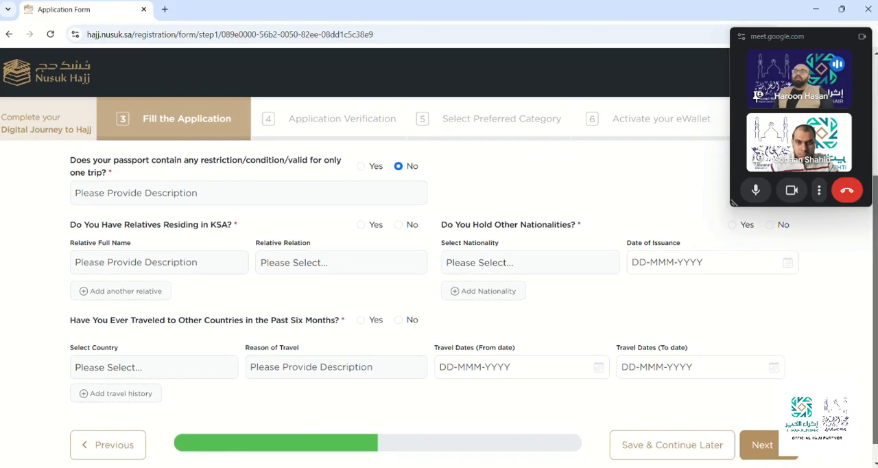
click(400, 227)
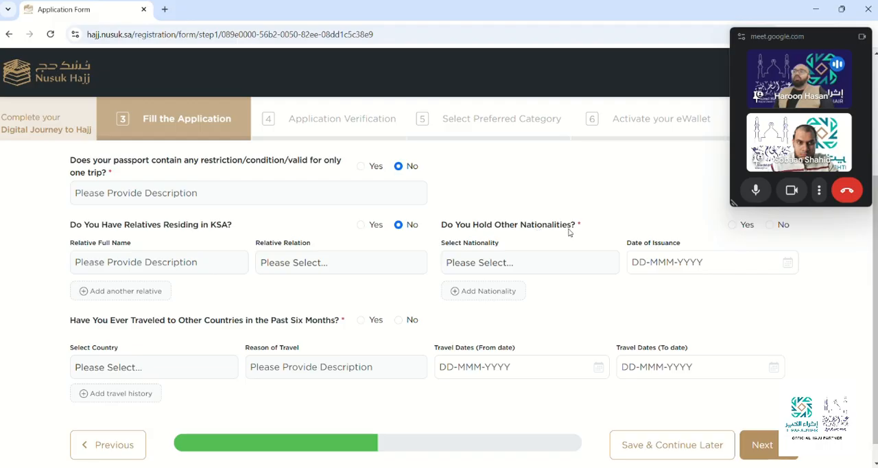
click(771, 226)
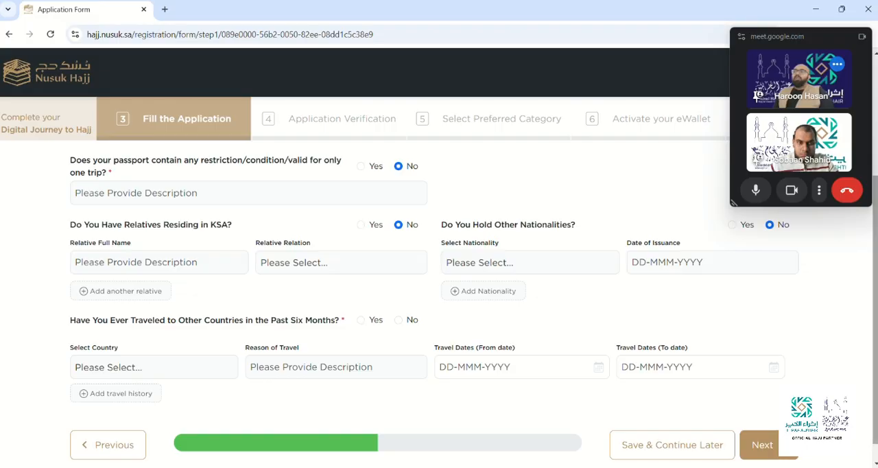
Answer Yes to having traveled to other countries in the past six months and select United Arab Emirates as the country.
scroll(546, 319, down, 1)
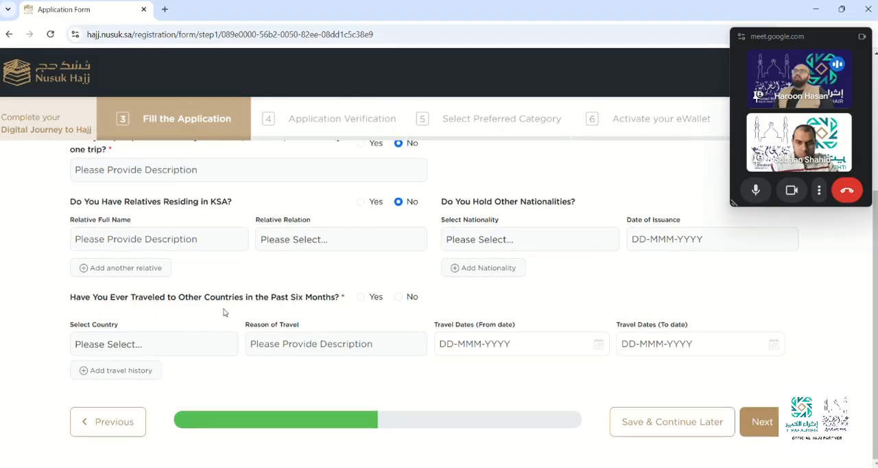
click(362, 297)
click(214, 351)
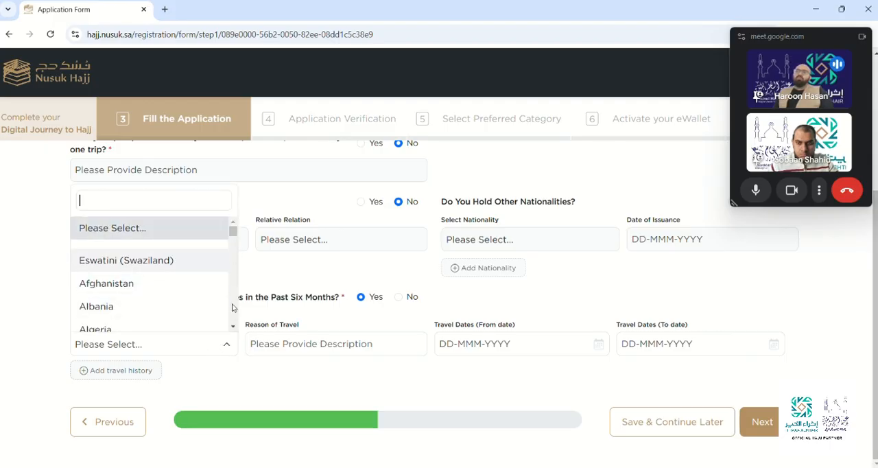
click(234, 327)
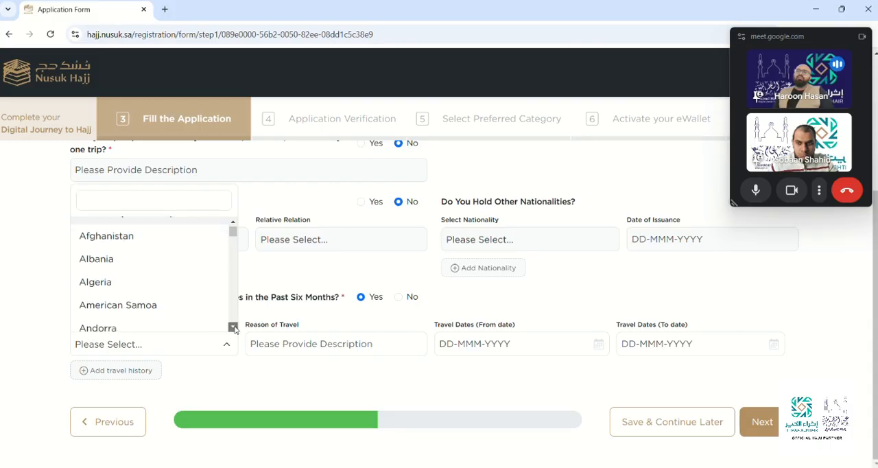
click(233, 327)
click(233, 327)
click(233, 327)
click(233, 327)
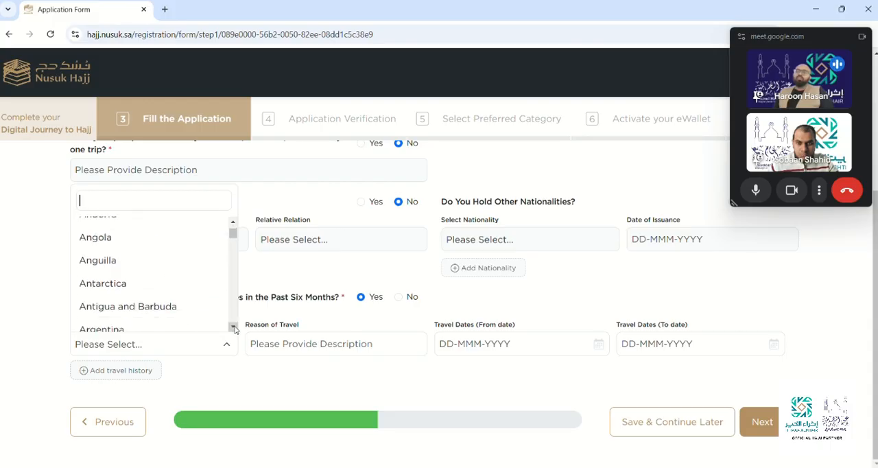
click(233, 327)
click(233, 327)
click(233, 327)
click(233, 328)
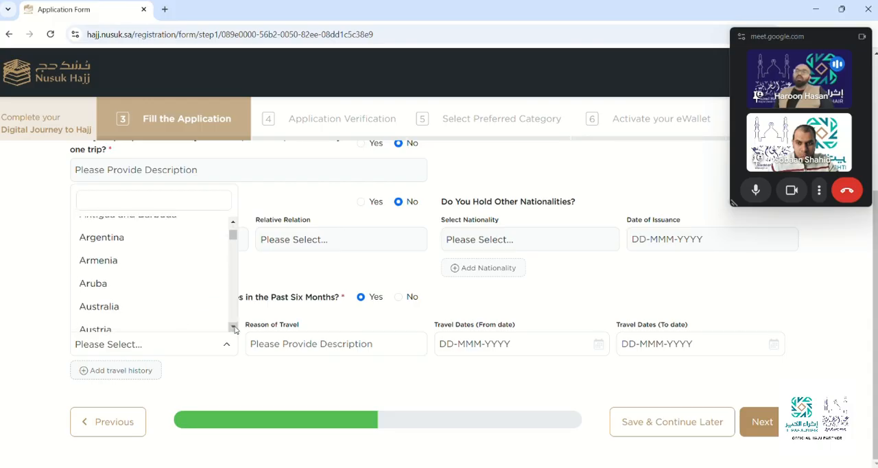
click(233, 327)
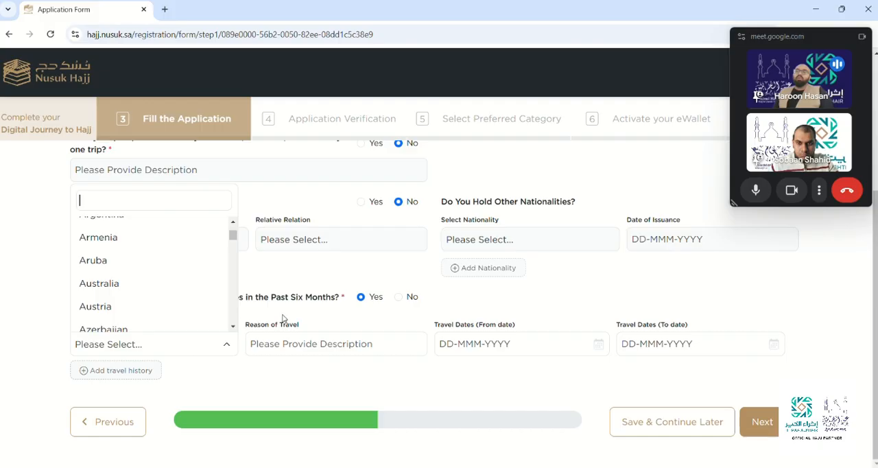
text(u)
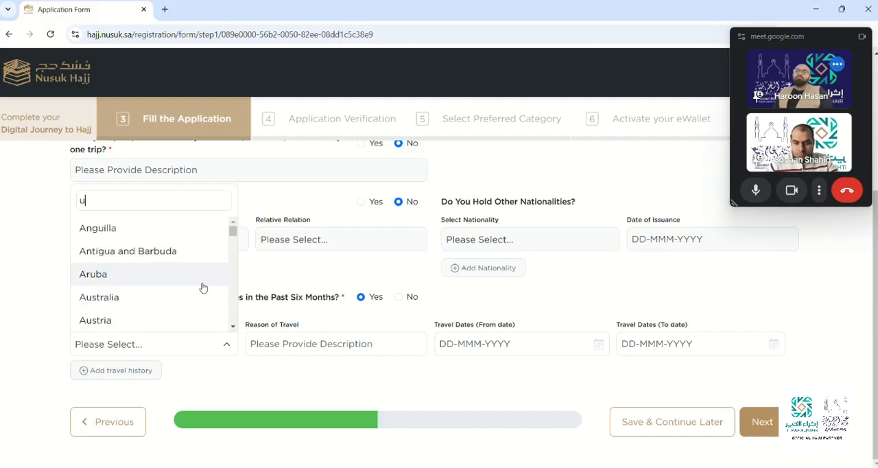
text(ni)
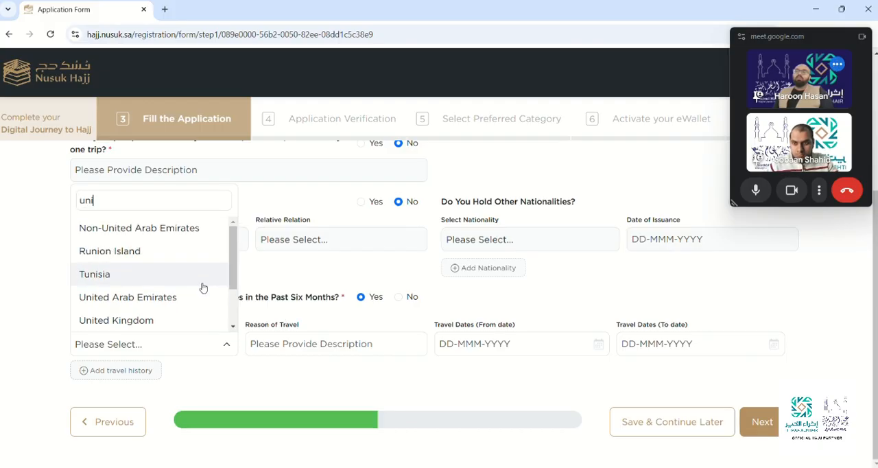
click(176, 298)
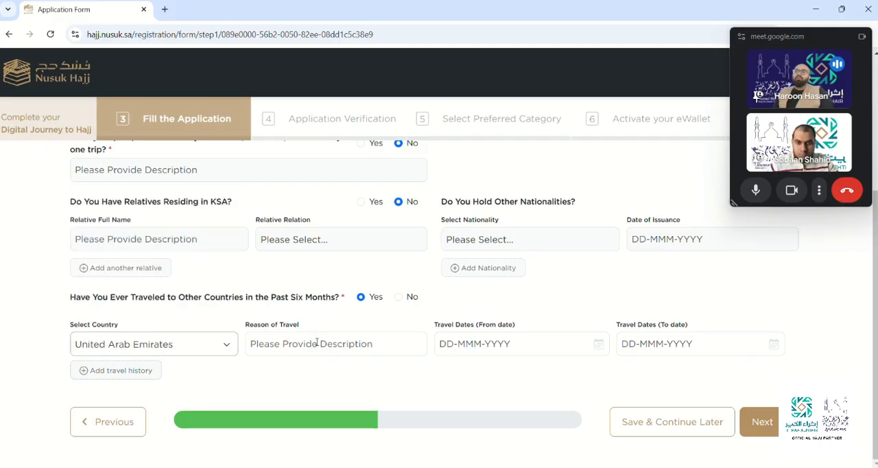
Enter Tourism as the reason of travel for the United Arab Emirates trip.
click(317, 343)
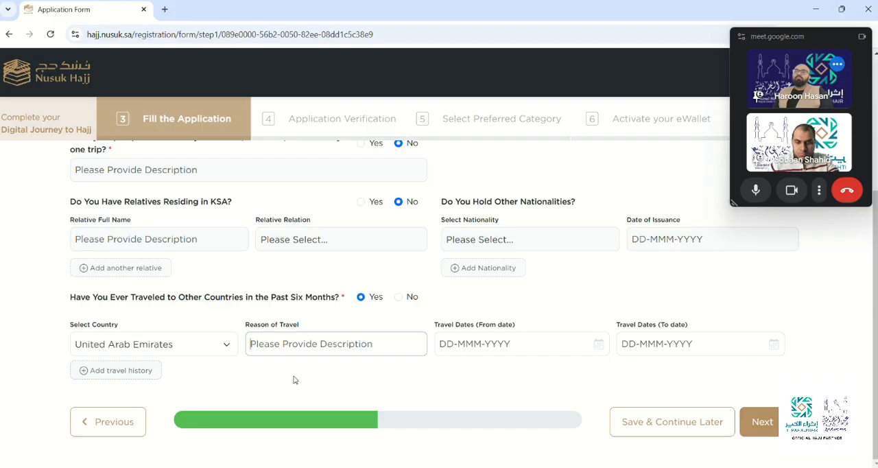
text(Tourism)
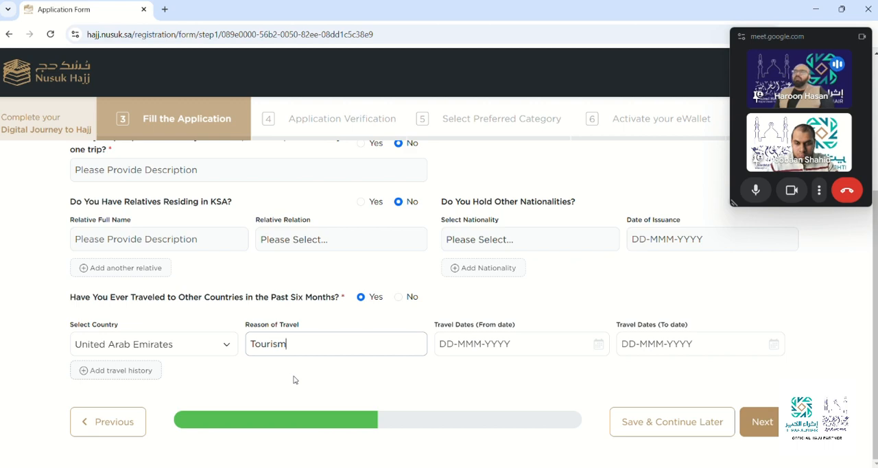
click(294, 379)
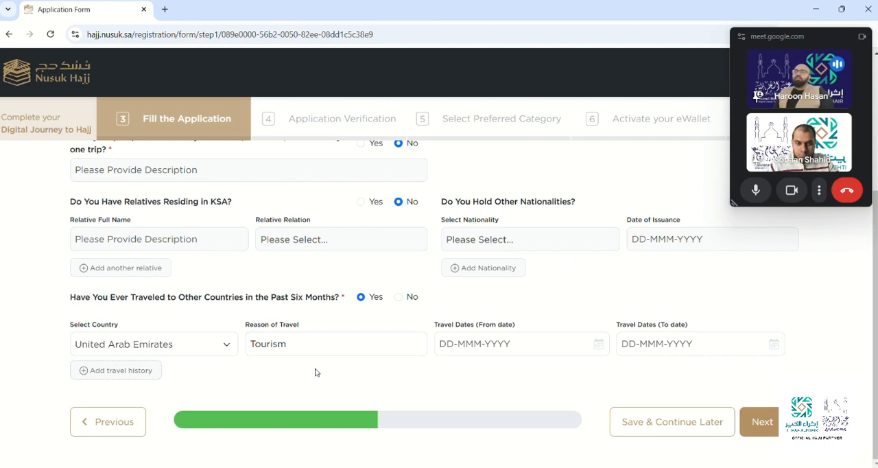
Set the trip's travel dates from 10-Nov-2024 to 15-Nov-2024 and proceed to part 2 of Background Details.
click(516, 351)
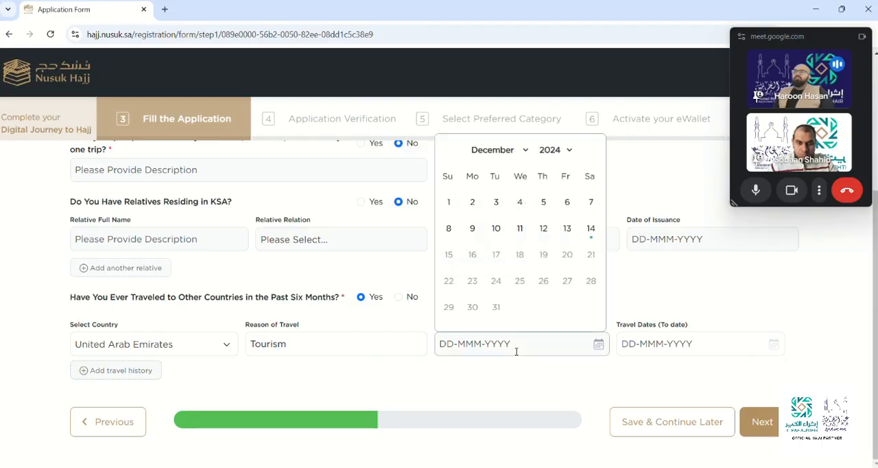
click(522, 150)
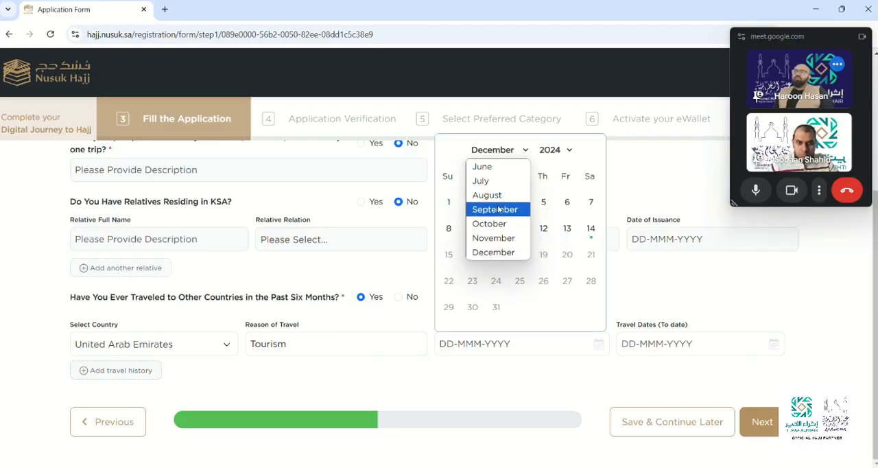
click(500, 238)
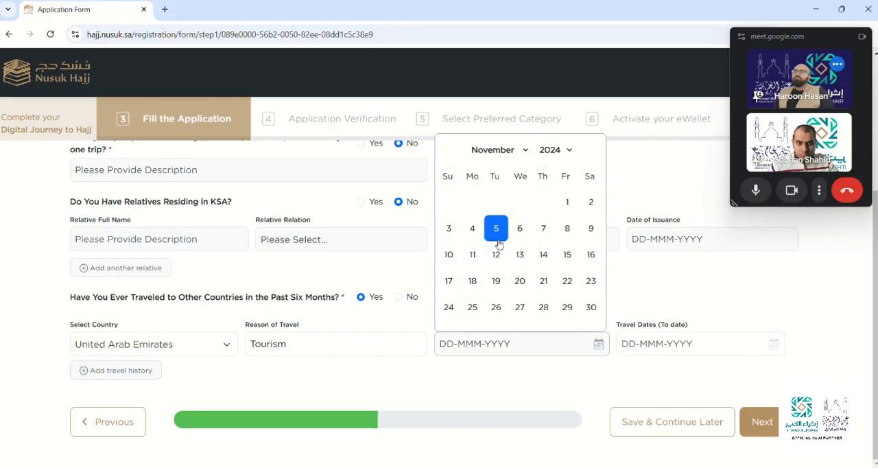
click(448, 255)
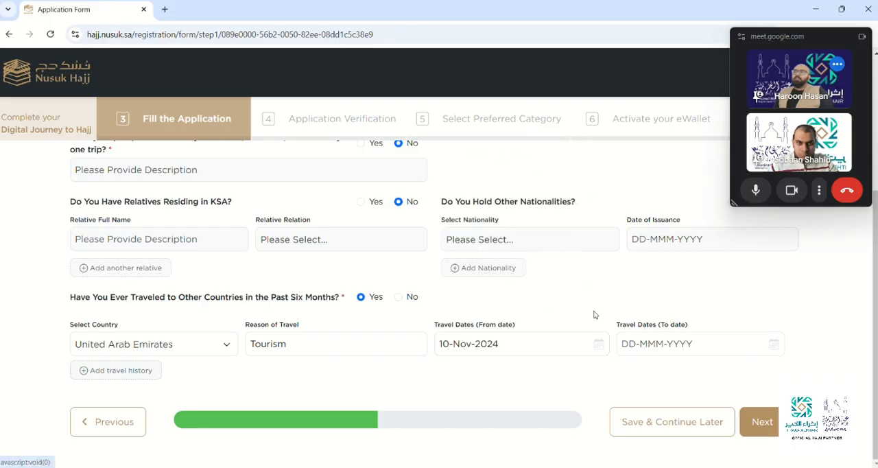
click(668, 344)
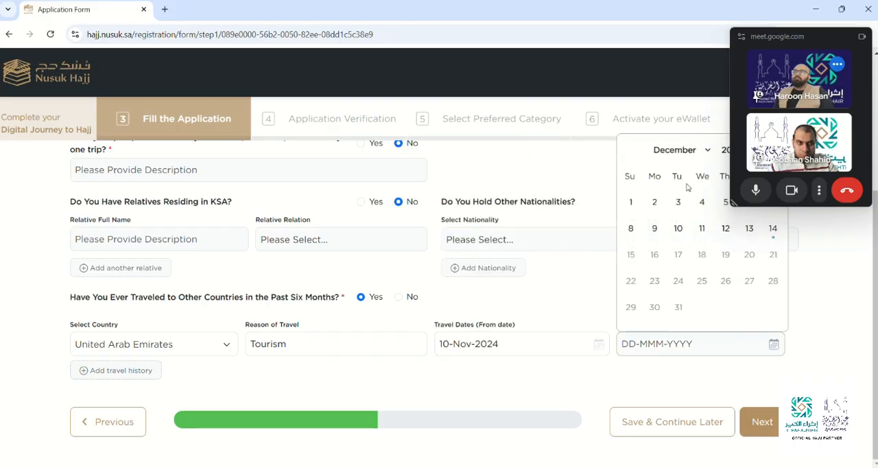
click(695, 150)
click(675, 237)
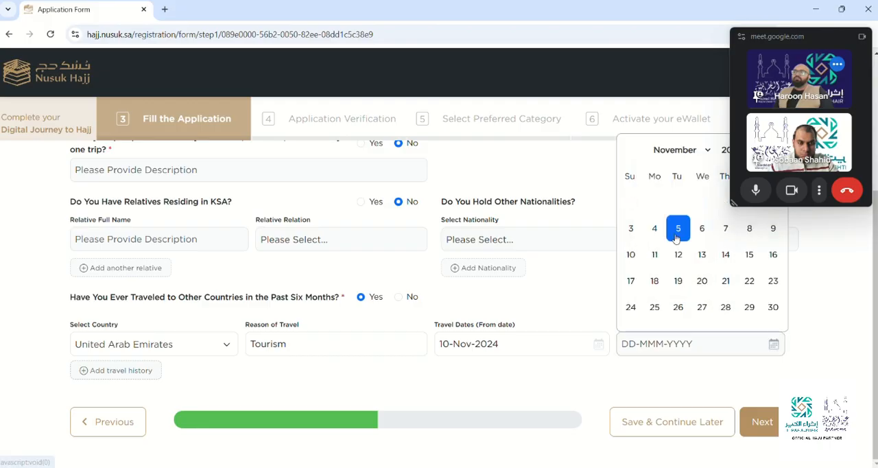
click(749, 254)
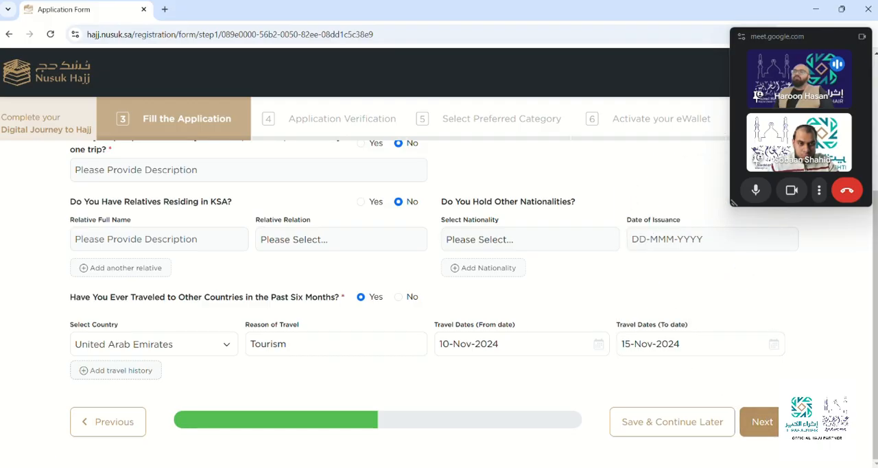
drag(875, 384, 875, 384)
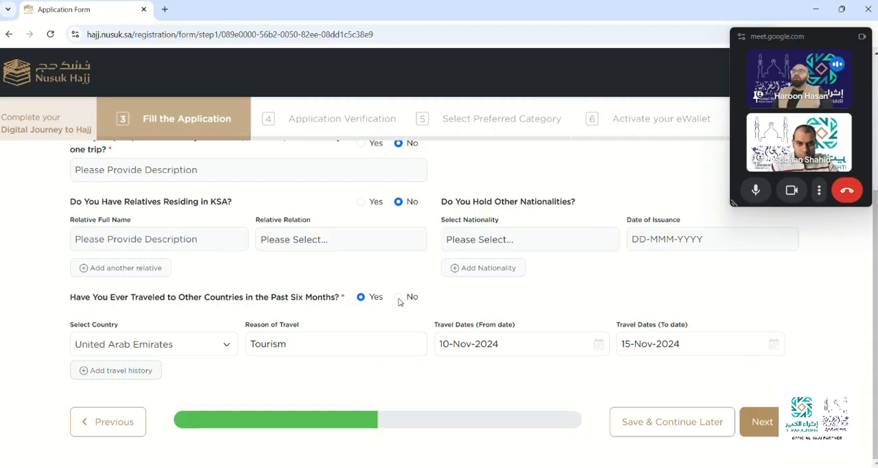
click(774, 425)
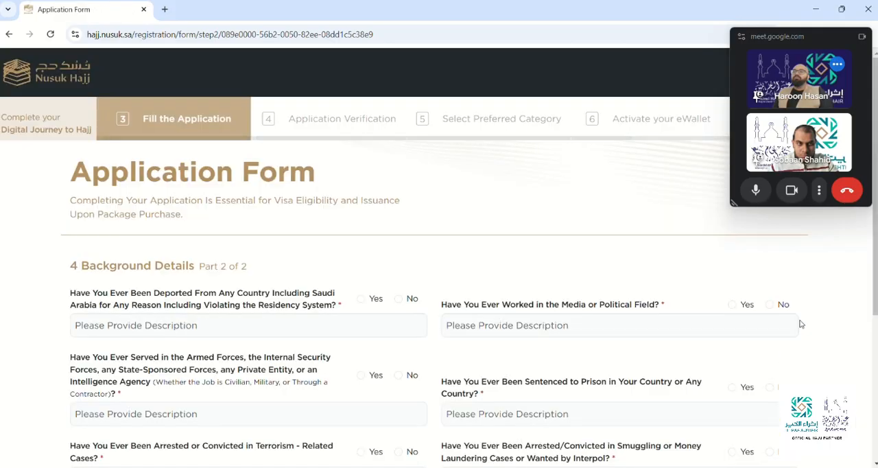
Answer No to the questions on deportation, media or political work, armed or security forces service, and prison sentences.
scroll(873, 224, down, 1)
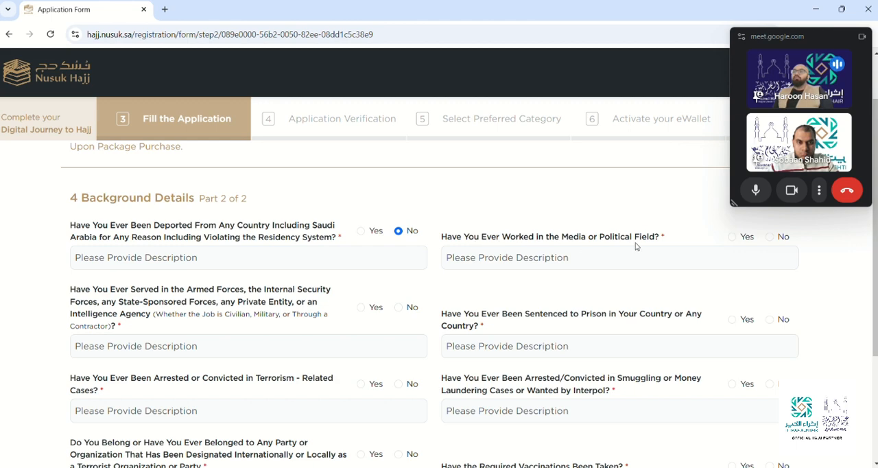
click(770, 237)
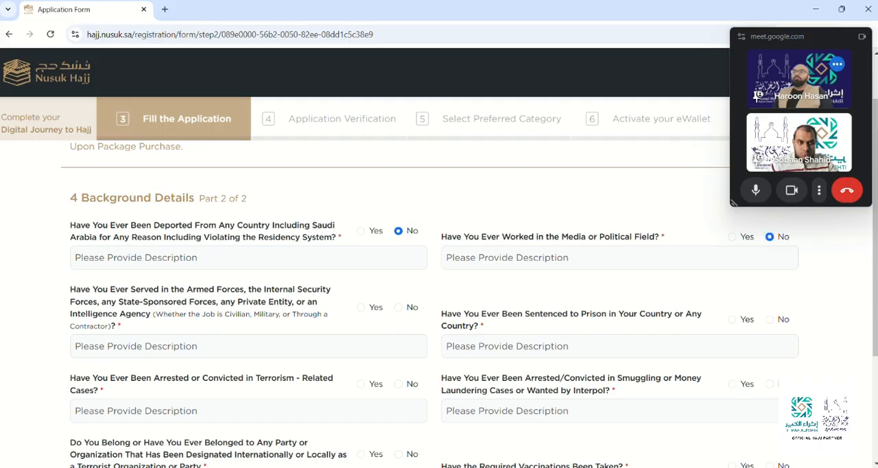
scroll(817, 249, down, 2)
scroll(817, 249, down, 2)
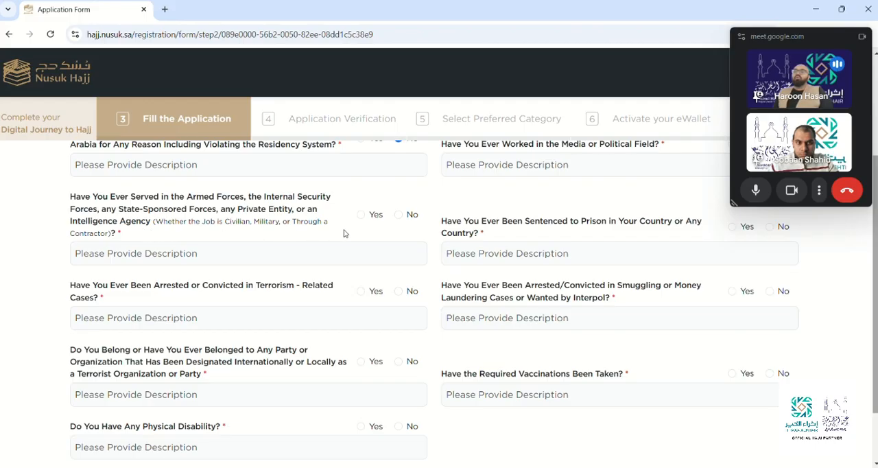
click(397, 216)
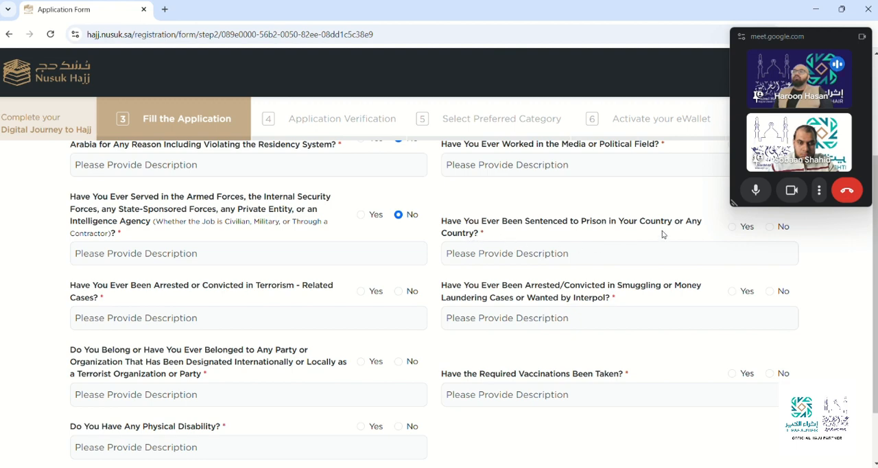
click(769, 227)
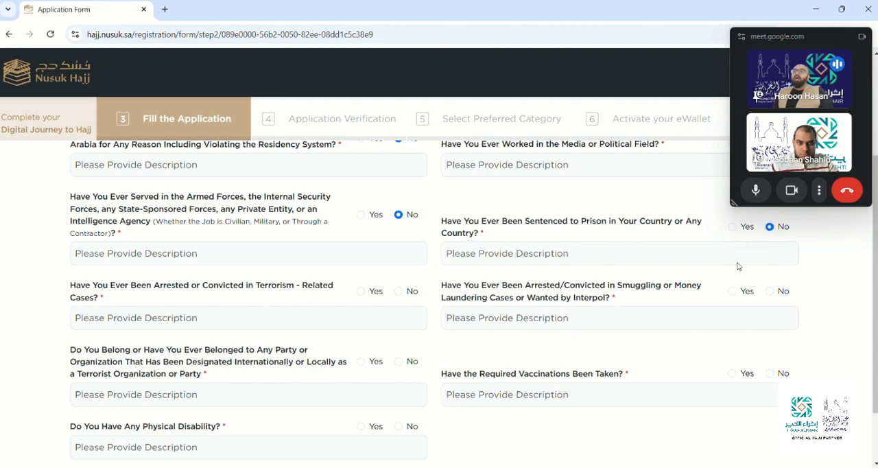
Answer No to arrests or convictions in terrorism-related cases and in smuggling, money laundering or Interpol cases.
scroll(857, 305, down, 2)
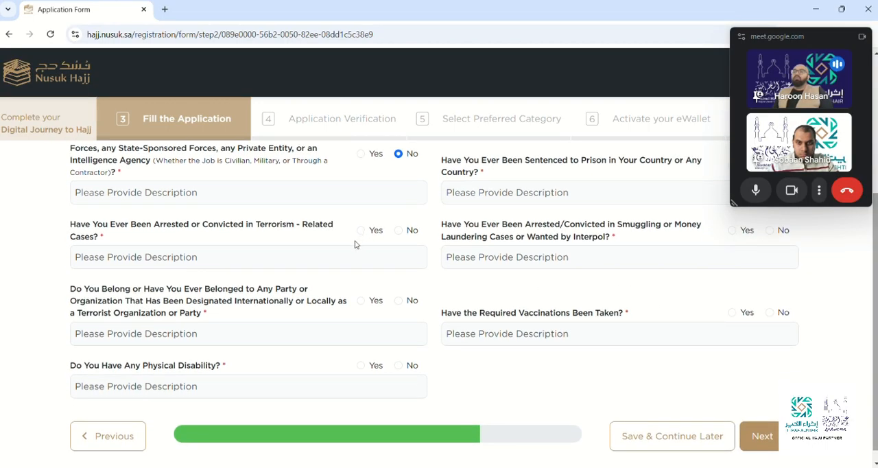
click(401, 232)
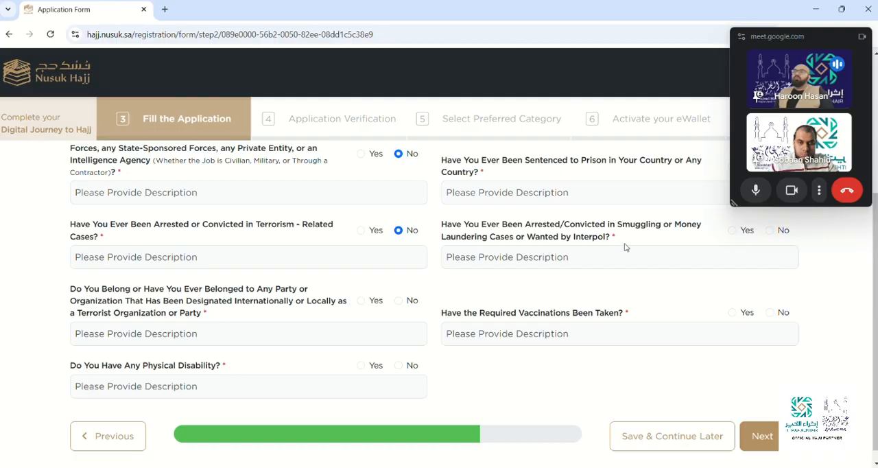
click(770, 233)
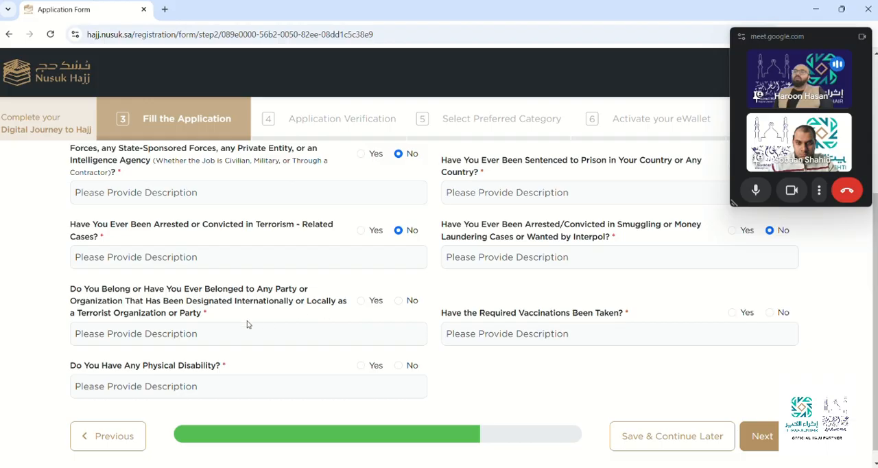
Answer No to terrorist organization membership and Yes to required vaccinations, describing the vaccination as Menangitis.
click(397, 302)
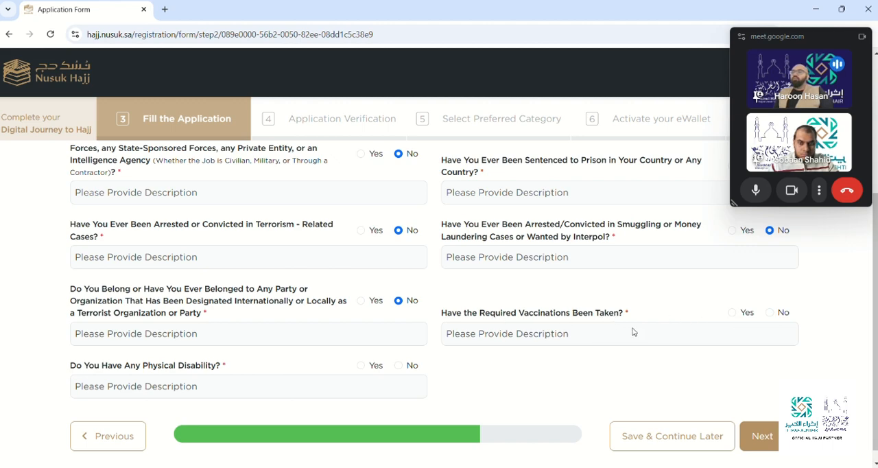
click(731, 312)
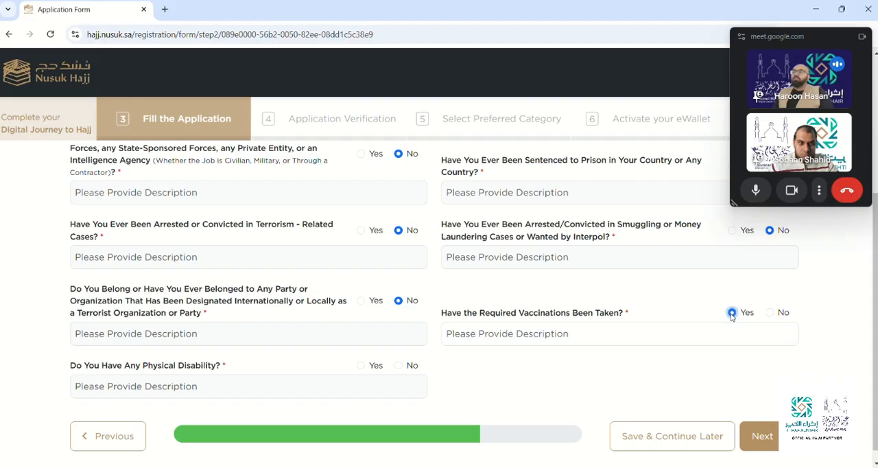
click(678, 333)
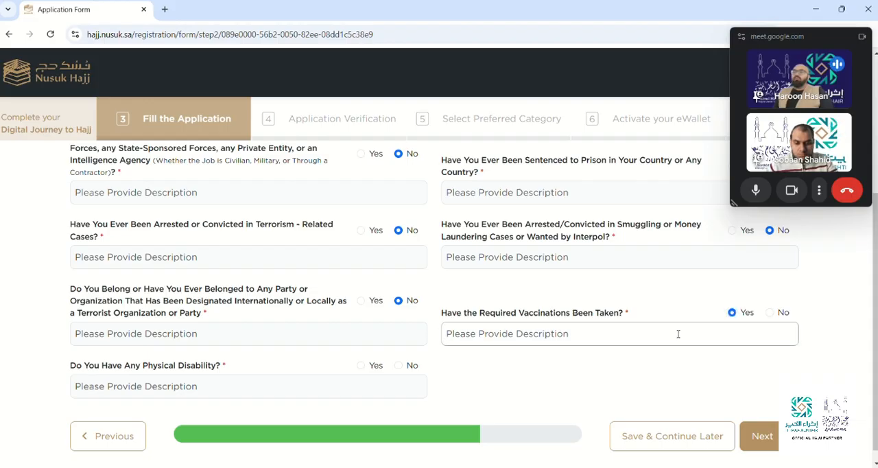
text(M)
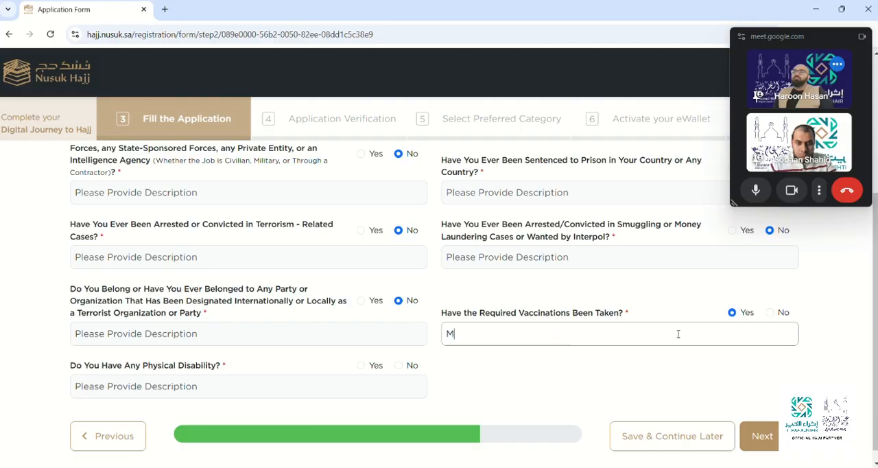
text(enangitis)
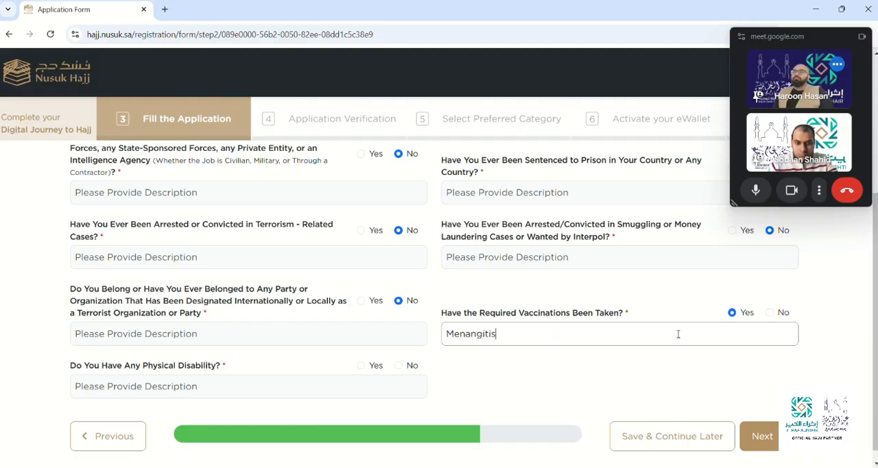
click(608, 364)
Answer No to the physical disability question and proceed to the health questions page of the application.
scroll(473, 299, down, 1)
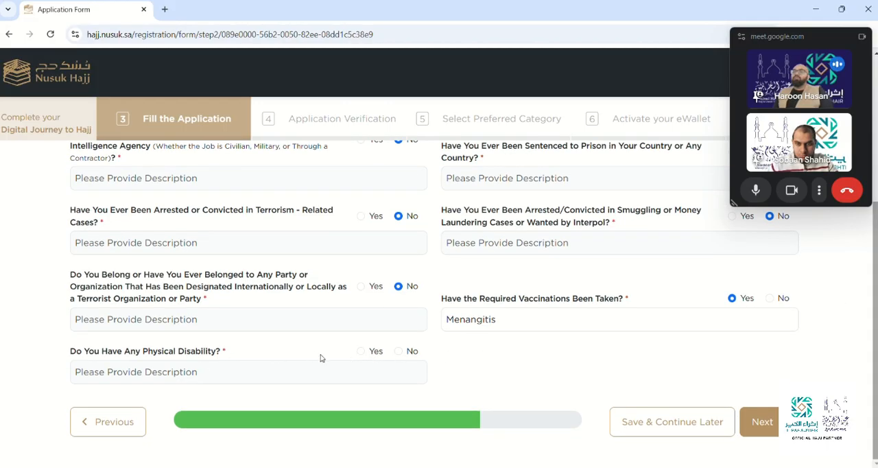
click(363, 354)
click(399, 353)
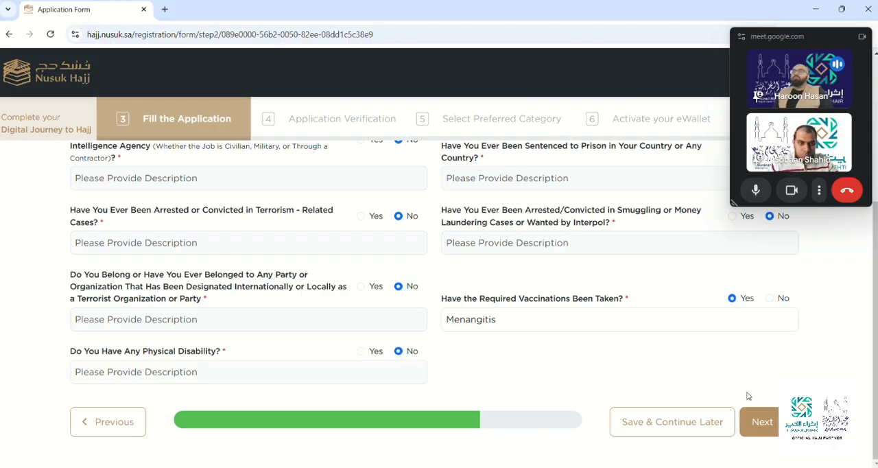
click(765, 425)
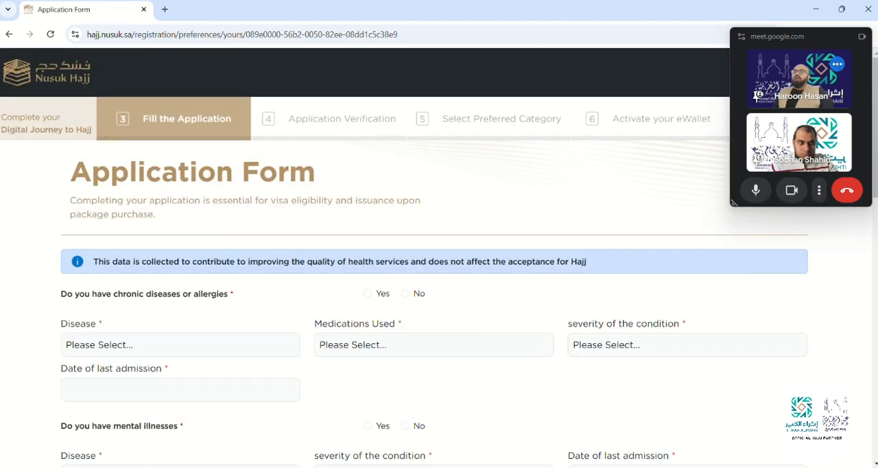
Answer Yes to chronic diseases or allergies, choosing Sugar as the disease, Sugar Curing Tablets as medication and Stable and liveable as severity.
scroll(439, 258, down, 1)
scroll(521, 228, down, 2)
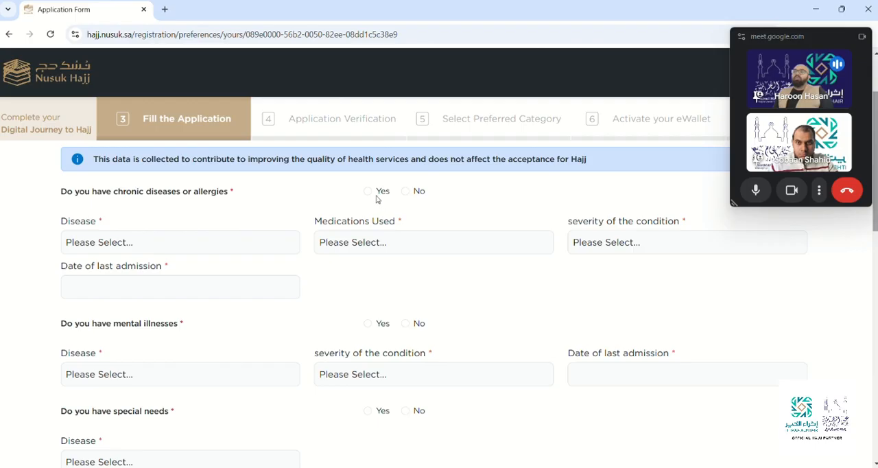
click(369, 192)
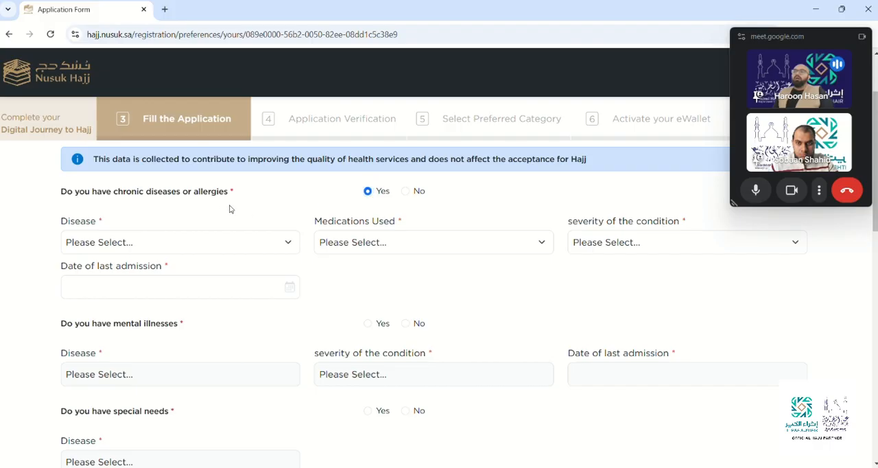
click(239, 243)
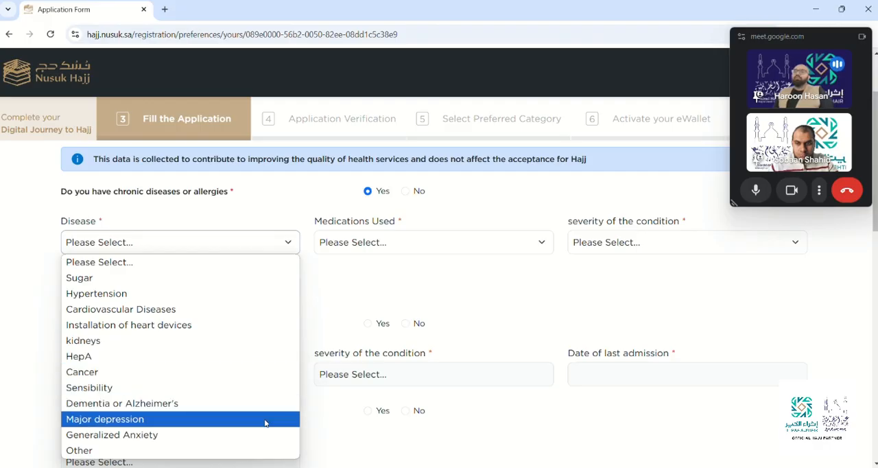
click(213, 278)
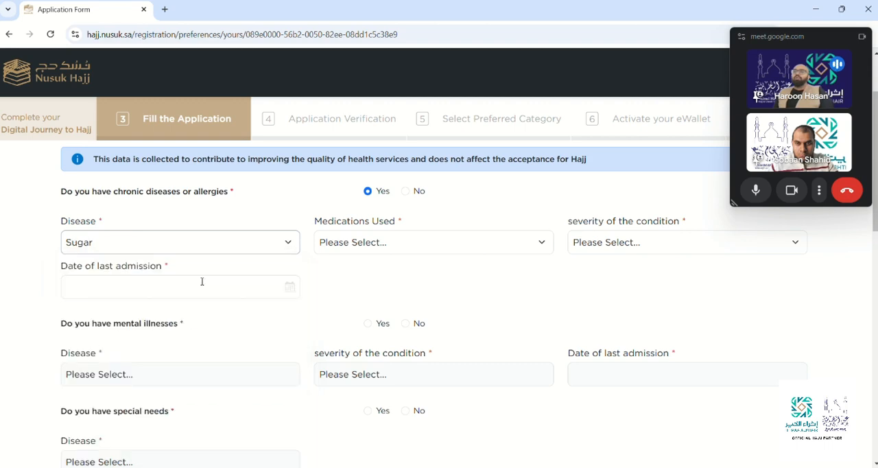
click(424, 249)
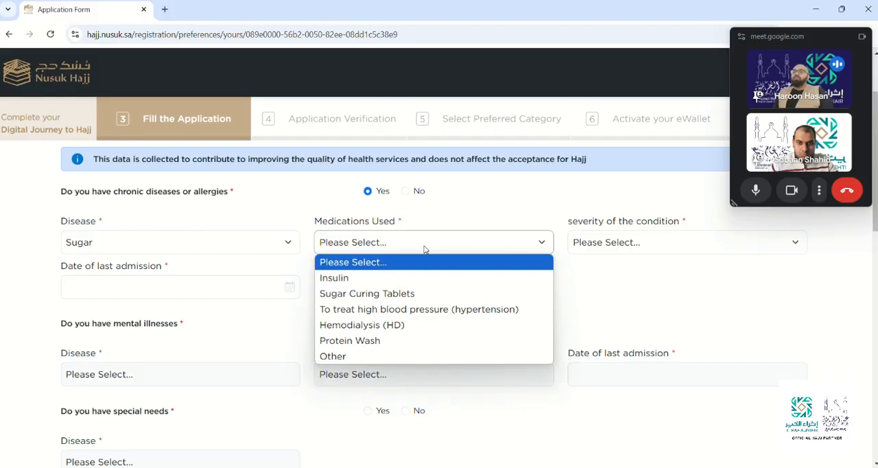
click(364, 293)
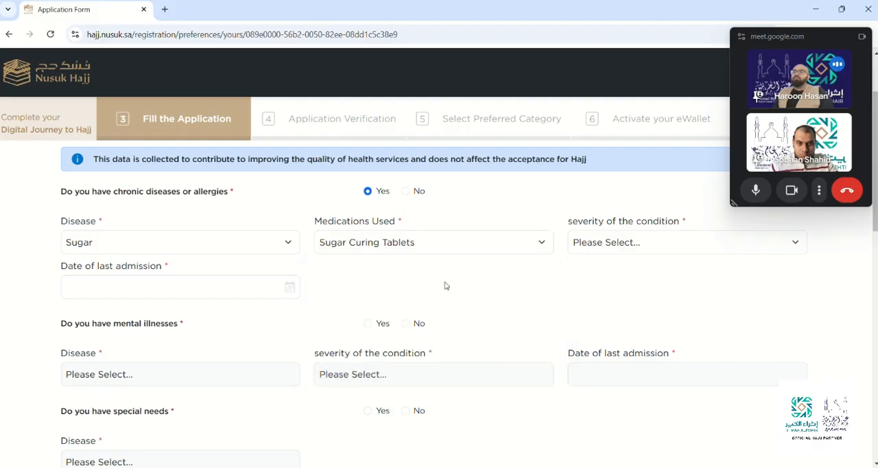
click(613, 243)
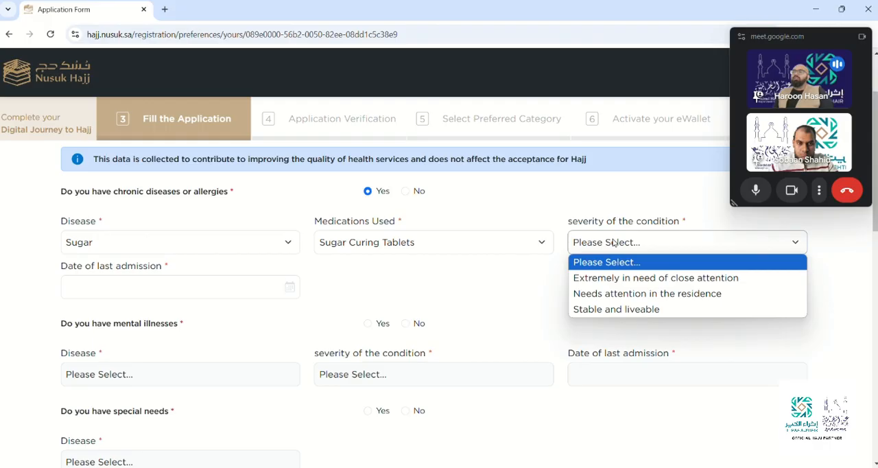
click(585, 310)
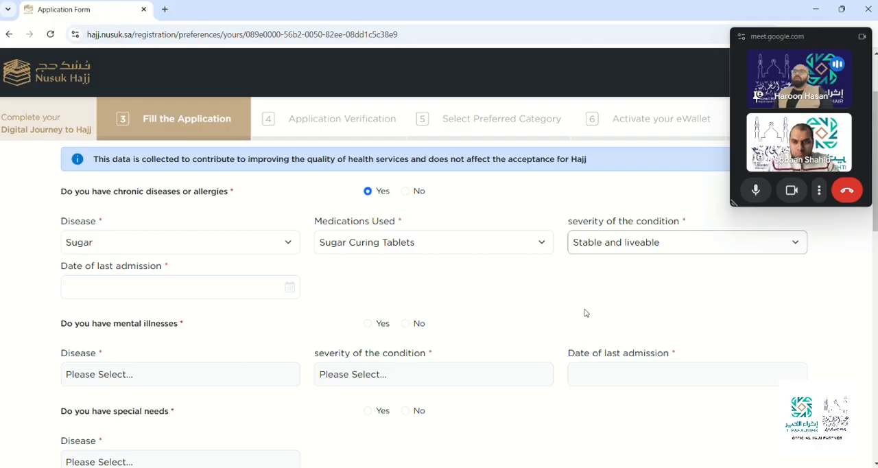
Set the date of last admission for the chronic disease to 10-Dec-2020.
click(269, 285)
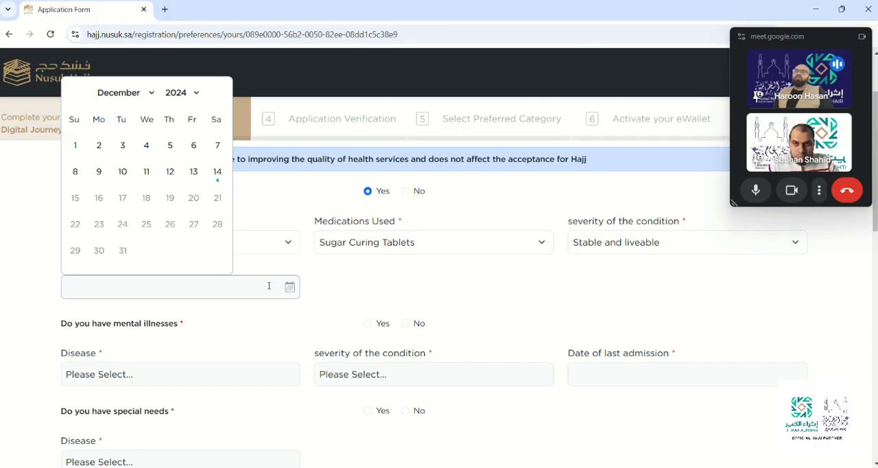
click(183, 93)
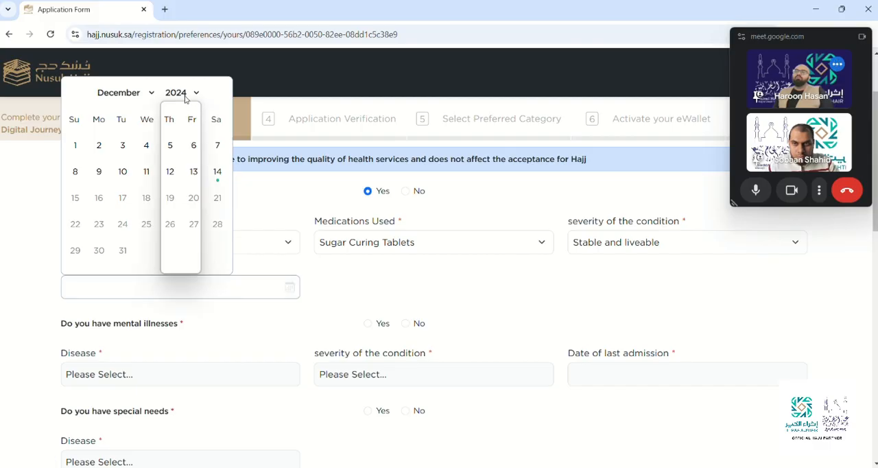
click(177, 209)
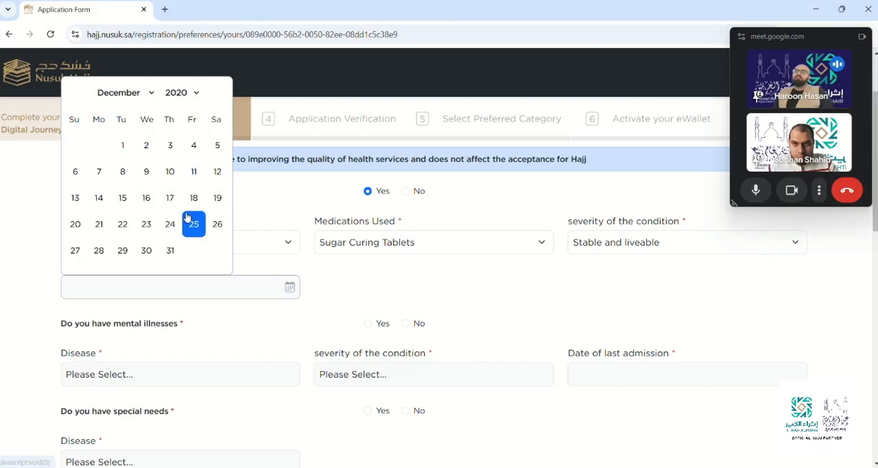
click(170, 169)
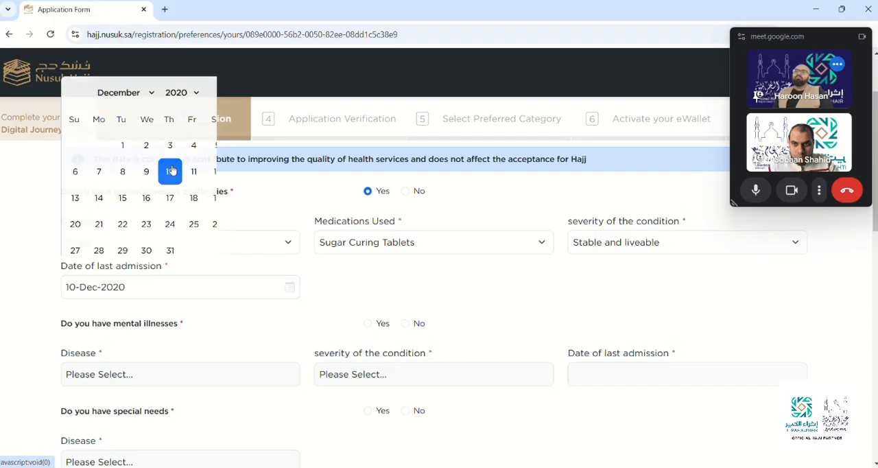
Answer No to the questions on mental illnesses, special needs and surgeries.
scroll(48, 266, down, 1)
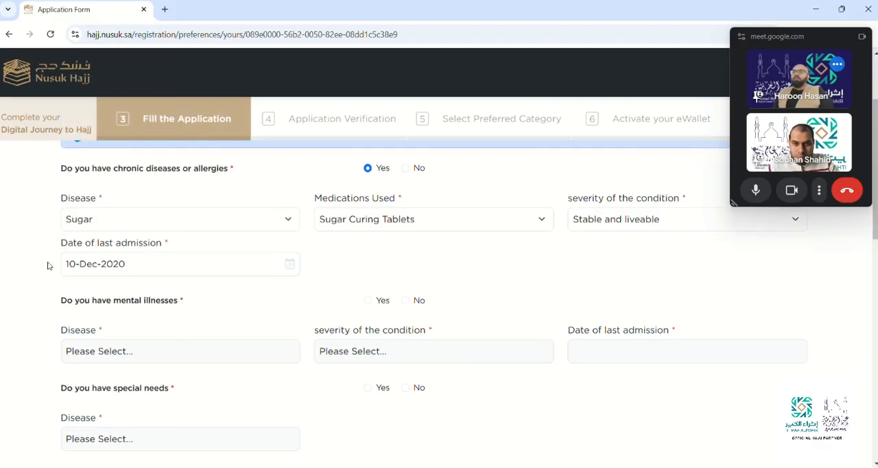
scroll(48, 265, down, 2)
scroll(48, 266, down, 4)
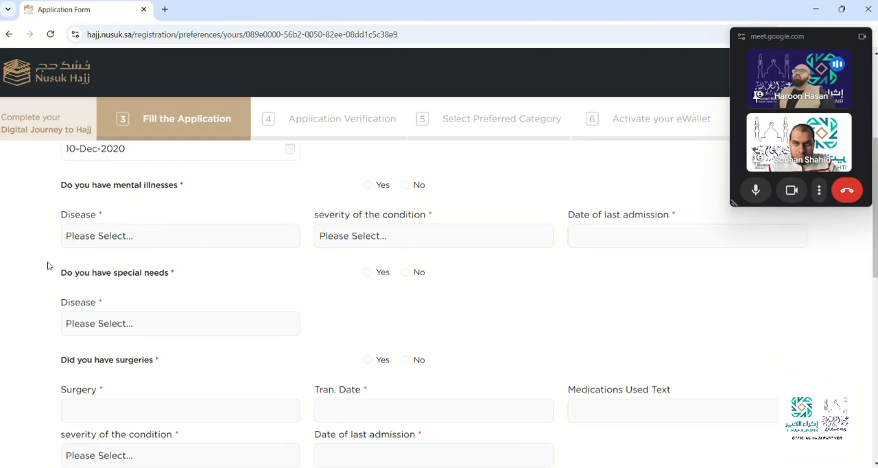
scroll(48, 266, down, 1)
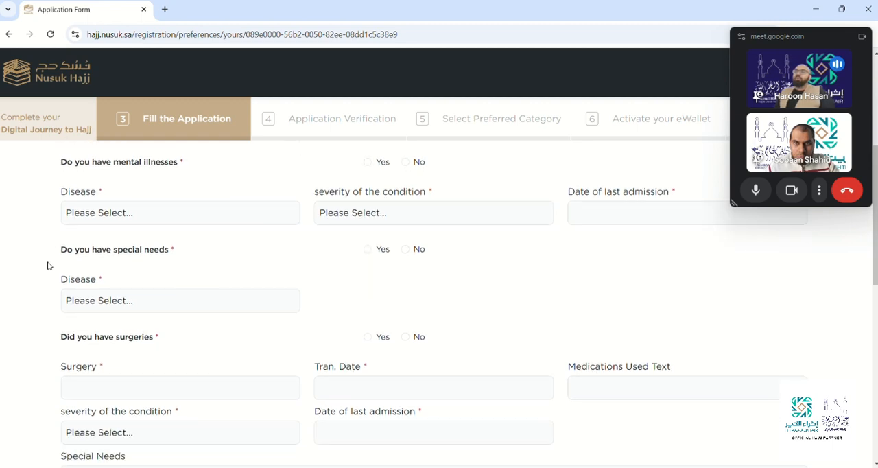
click(405, 162)
scroll(873, 220, down, 1)
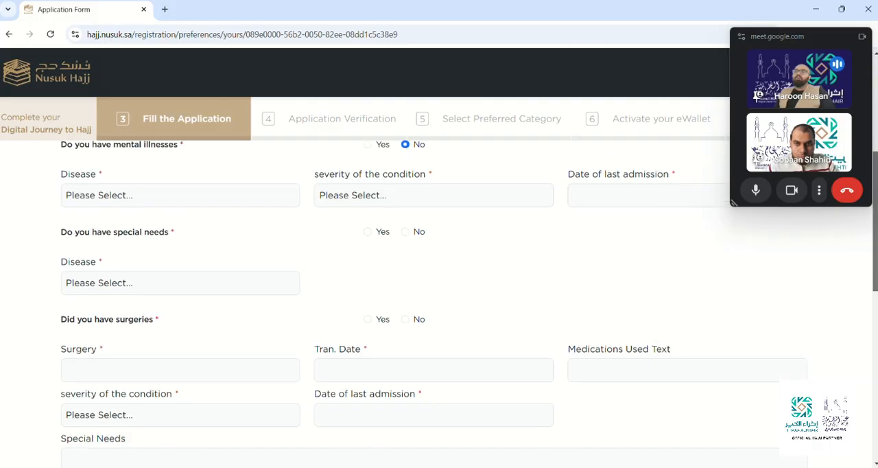
scroll(874, 233, down, 1)
click(405, 177)
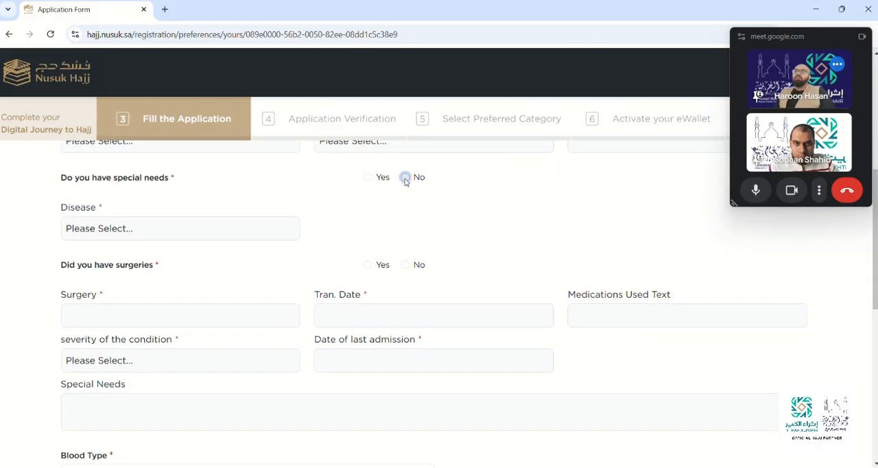
scroll(551, 210, down, 2)
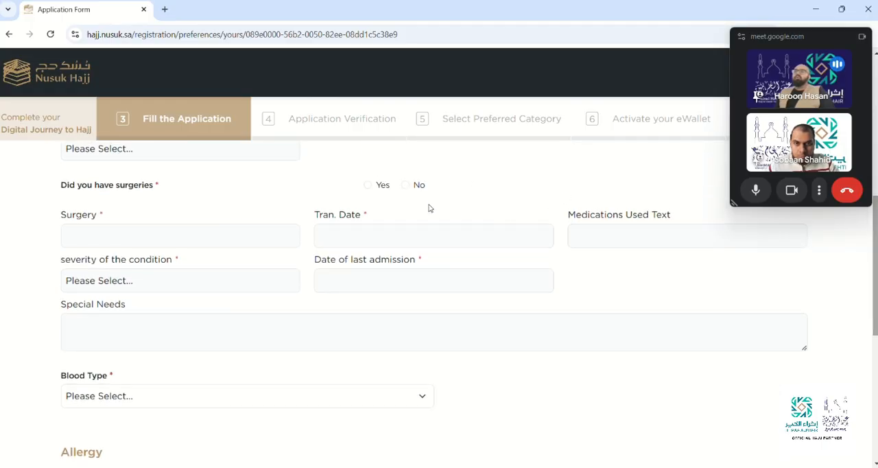
click(405, 188)
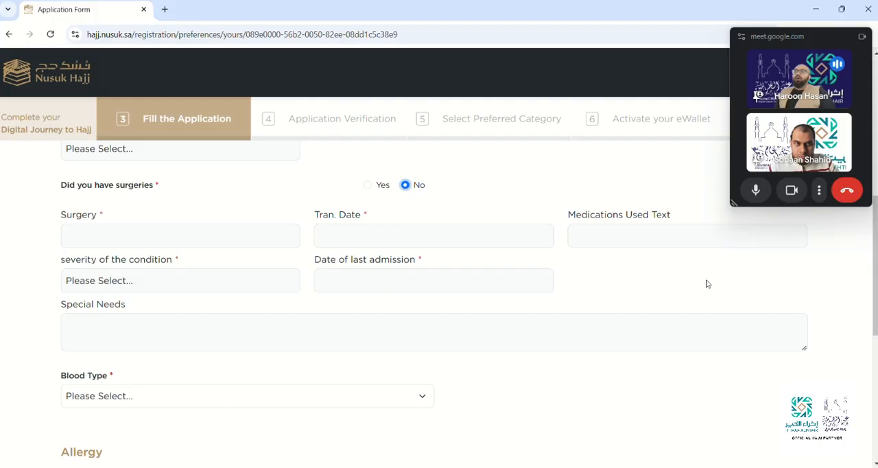
Choose O- as the applicant's blood type.
drag(874, 285, 875, 350)
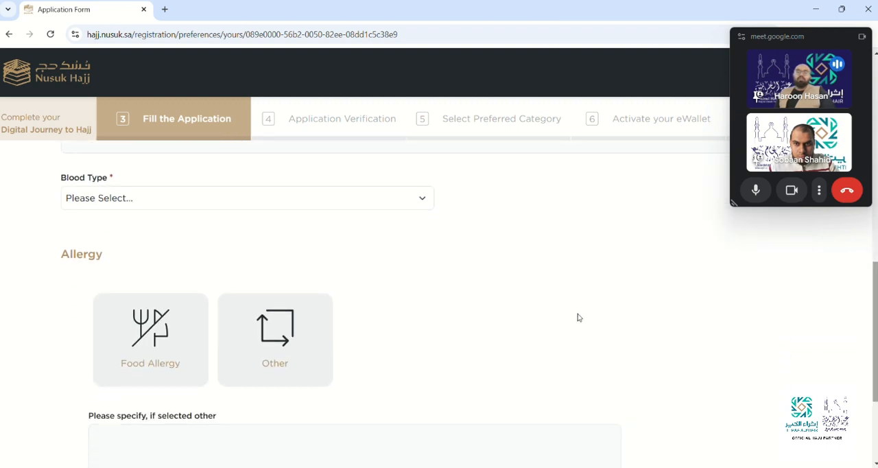
click(335, 197)
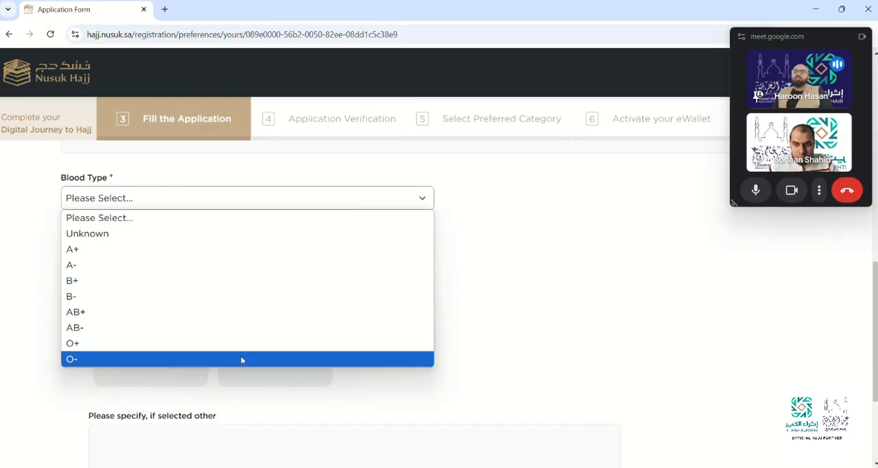
click(241, 358)
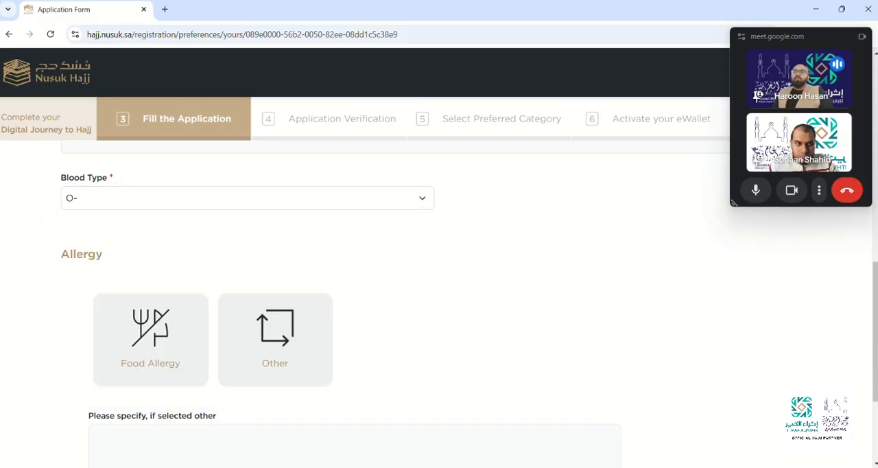
Skip the optional allergy section and proceed to the application summary.
scroll(340, 296, down, 2)
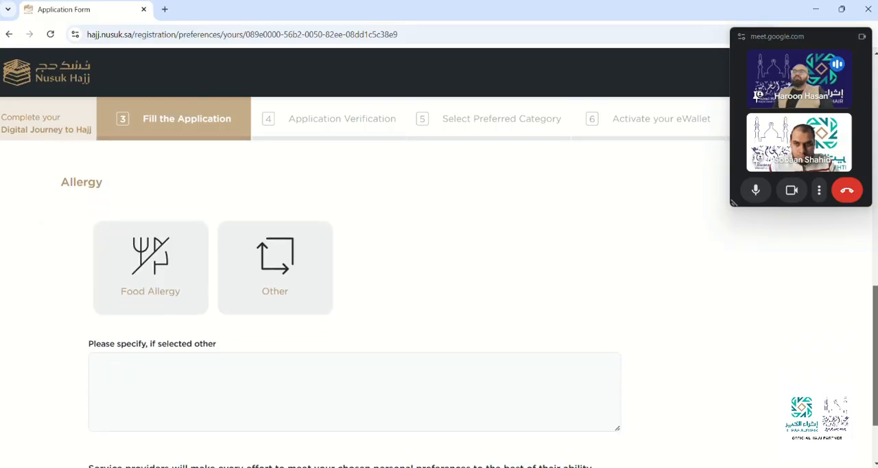
scroll(355, 302, down, 1)
scroll(354, 301, up, 1)
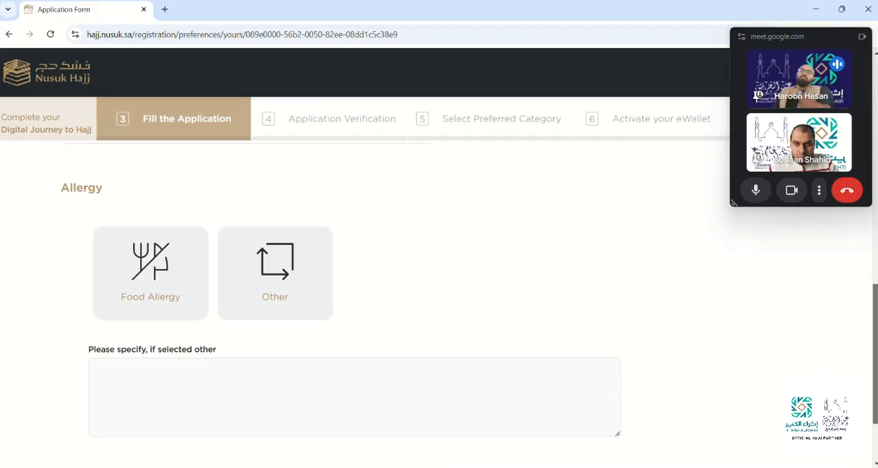
scroll(355, 302, down, 1)
scroll(355, 301, down, 1)
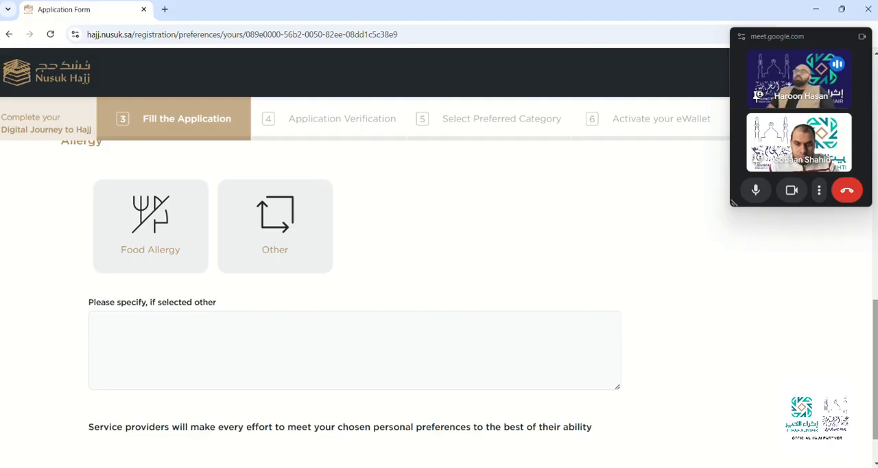
scroll(469, 303, down, 2)
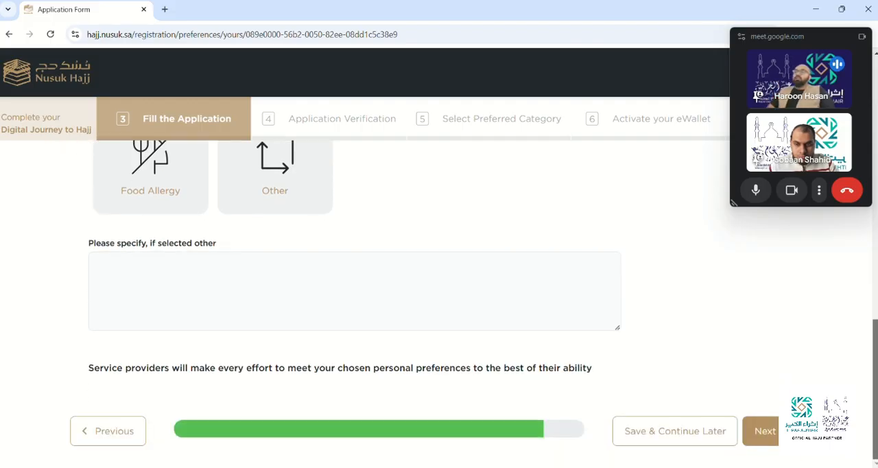
click(766, 432)
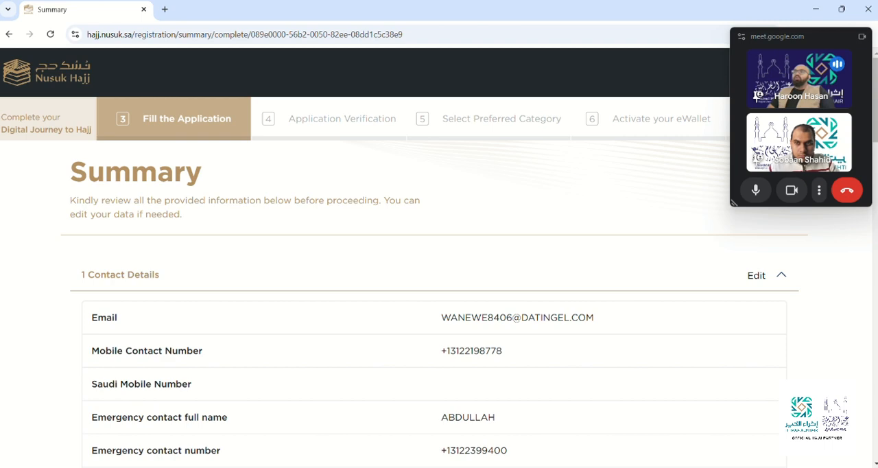
Review the contact, occupational and arrival details in the application summary.
scroll(439, 309, down, 3)
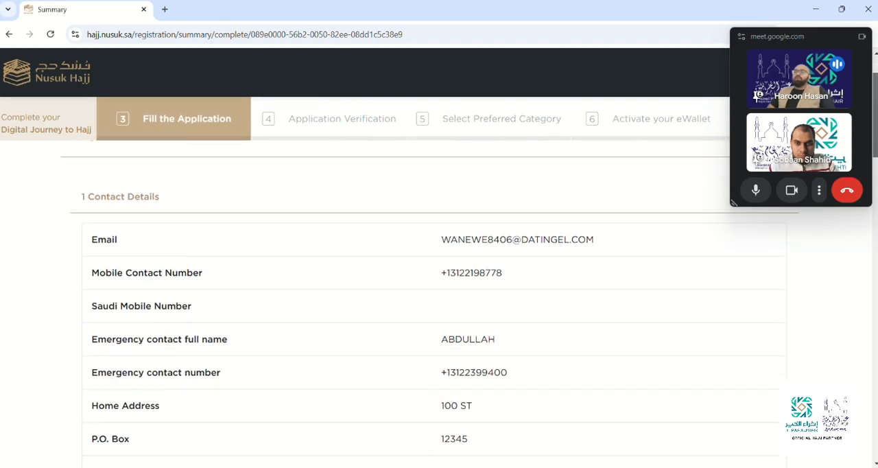
scroll(439, 309, down, 1)
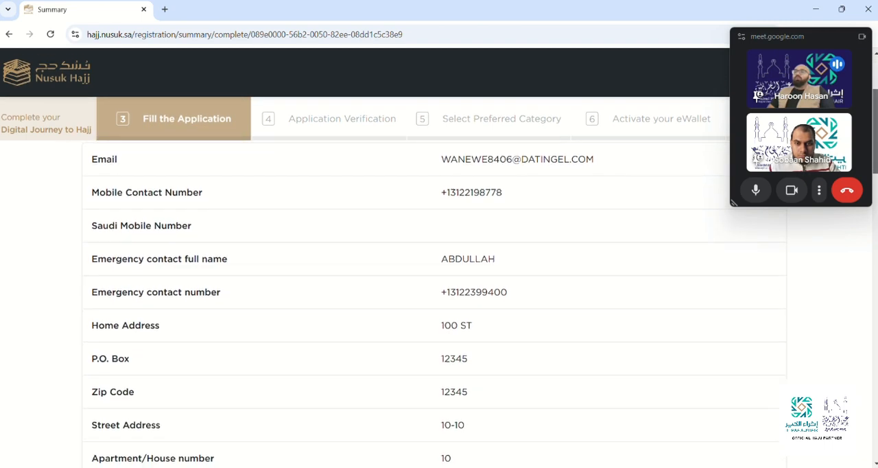
scroll(439, 309, down, 3)
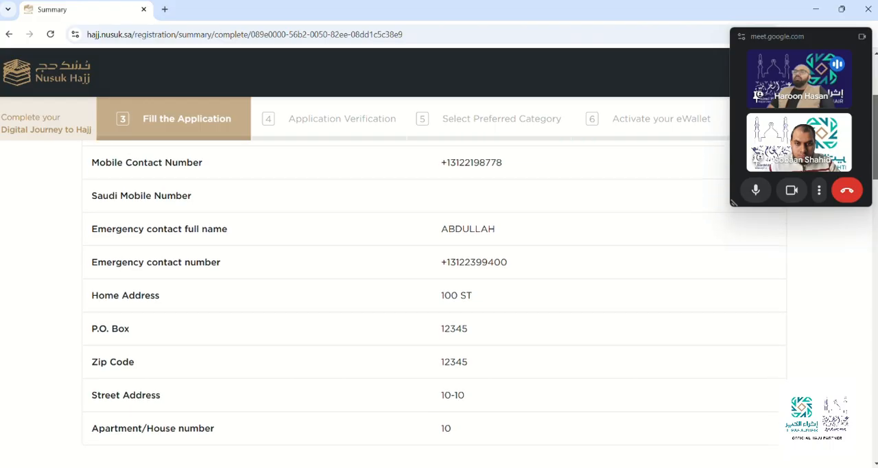
scroll(439, 308, down, 3)
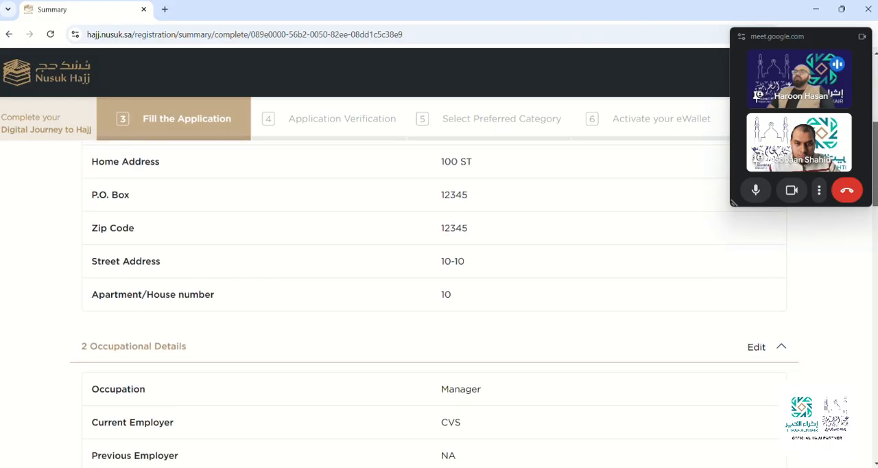
scroll(439, 308, down, 2)
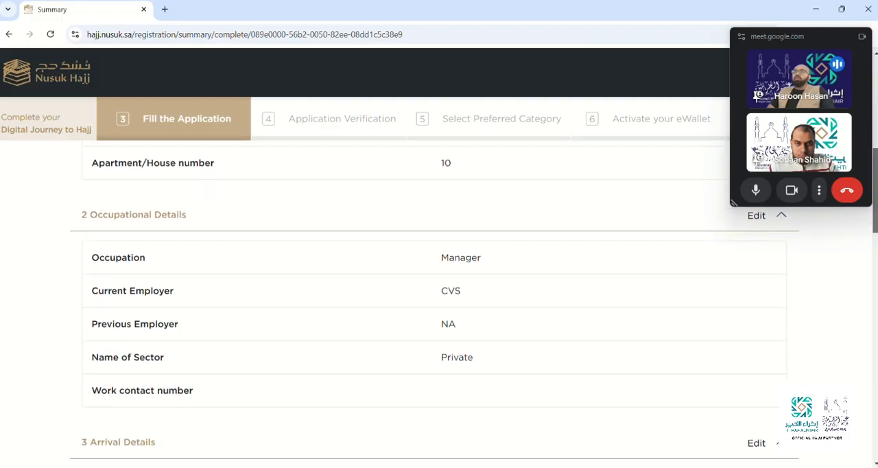
scroll(438, 309, down, 1)
scroll(439, 309, down, 3)
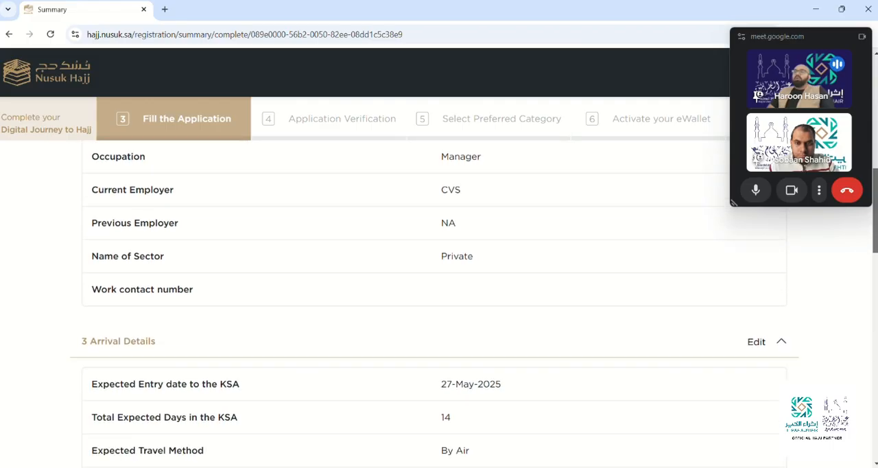
scroll(439, 309, down, 4)
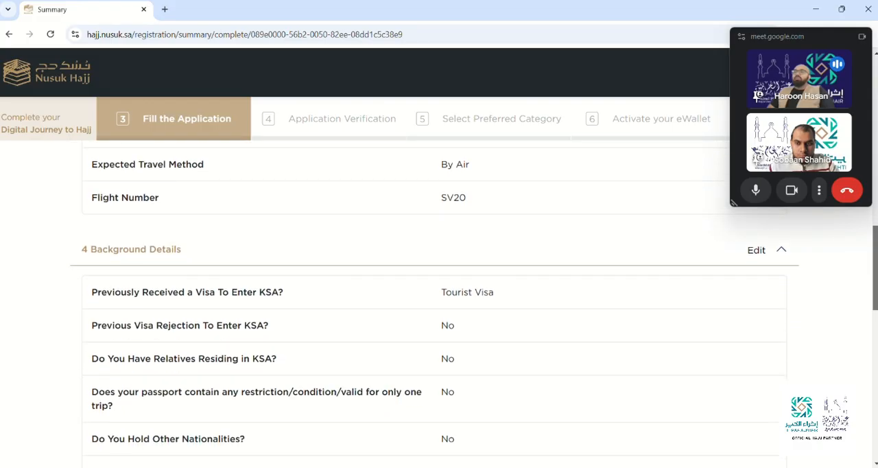
Review the background details in the summary, including visa history, recent travel, vaccinations and security questions.
scroll(439, 308, down, 1)
scroll(438, 308, down, 1)
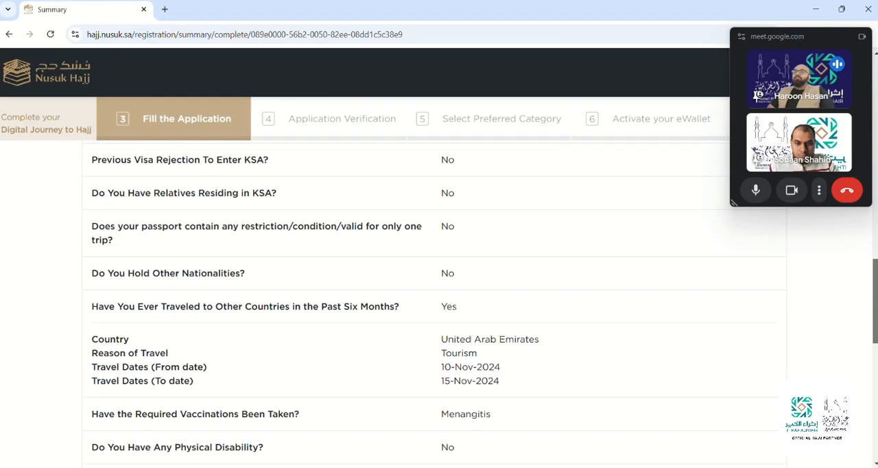
scroll(439, 308, down, 1)
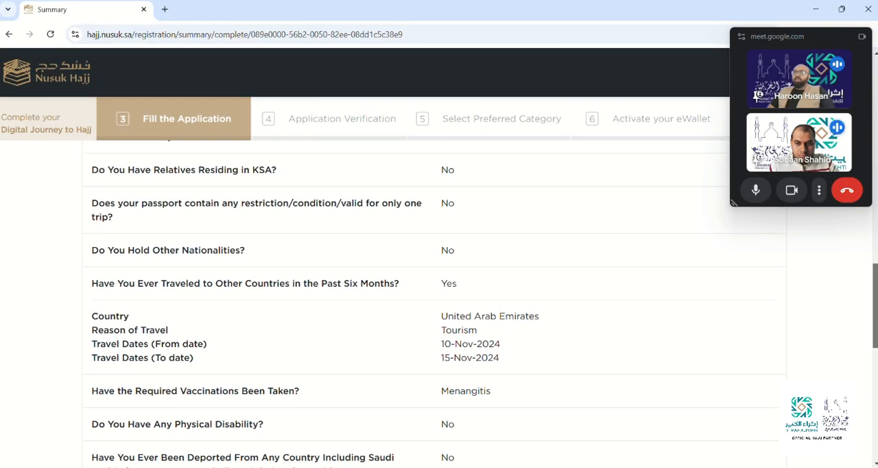
scroll(438, 309, down, 1)
scroll(439, 309, down, 1)
scroll(439, 308, down, 2)
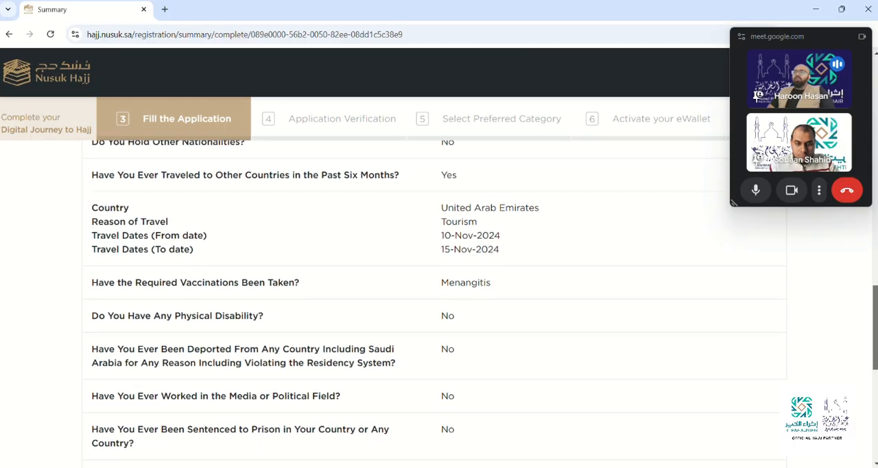
scroll(439, 309, down, 2)
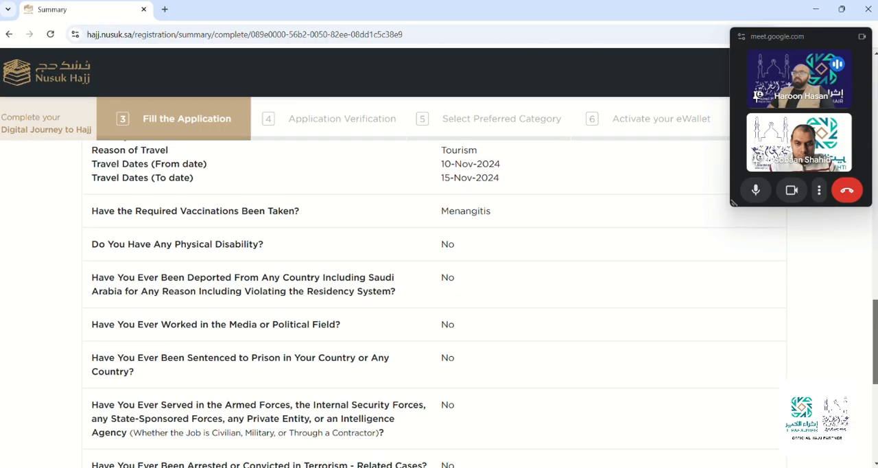
scroll(438, 308, down, 4)
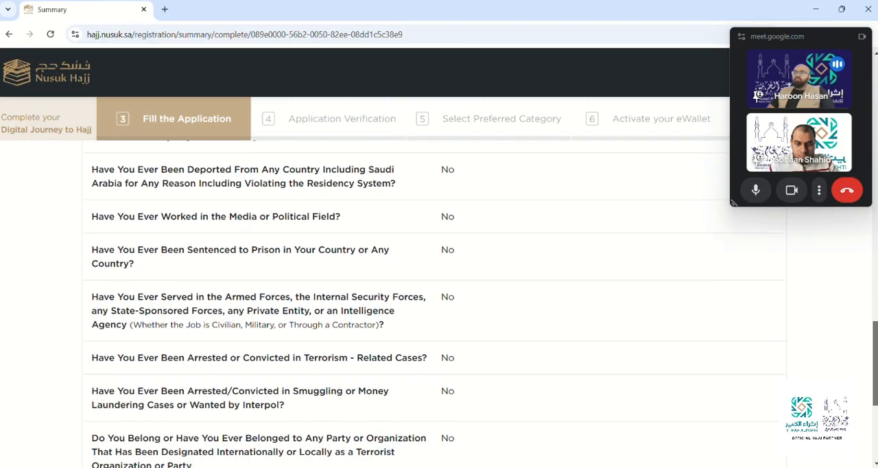
scroll(439, 309, down, 3)
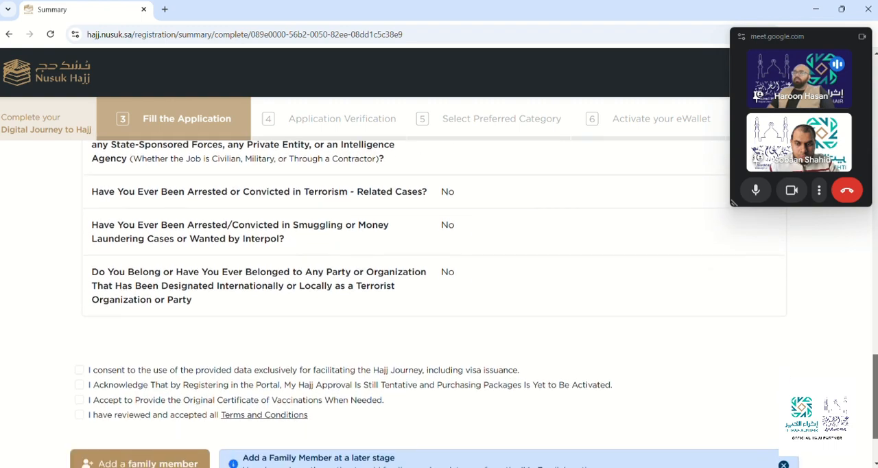
Accept all four declarations: data-use consent, tentative approval acknowledgement, original vaccination certificate, and Terms and Conditions.
scroll(438, 308, down, 1)
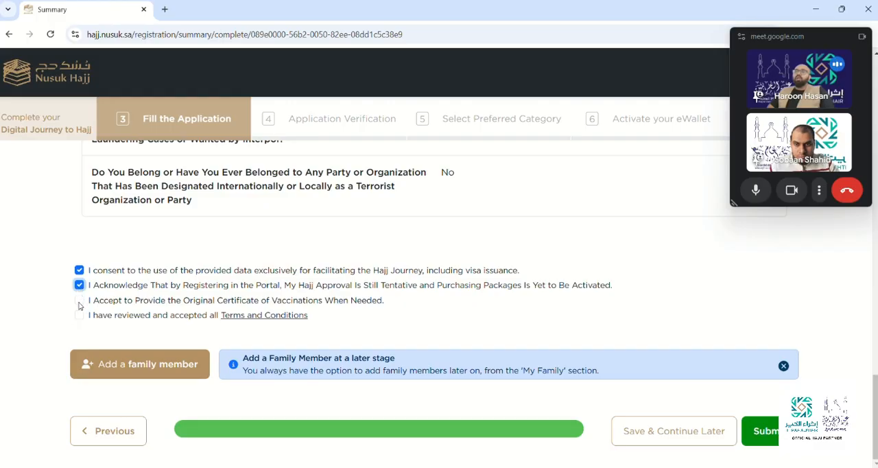
click(80, 301)
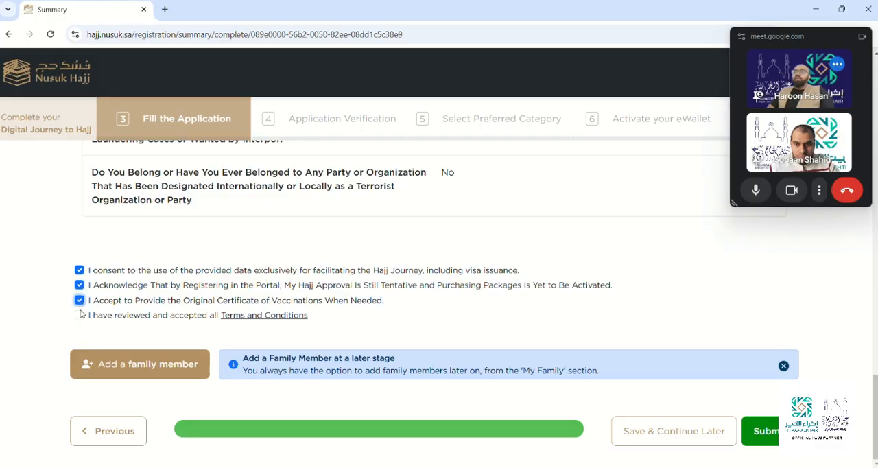
click(80, 316)
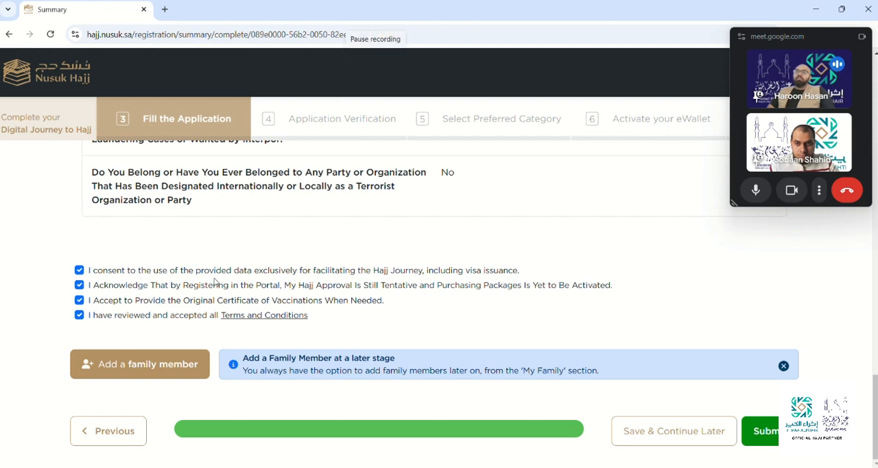
Examine the form for adding a family member, including email verification, relationship and country of residence, and close it without adding anyone.
click(147, 369)
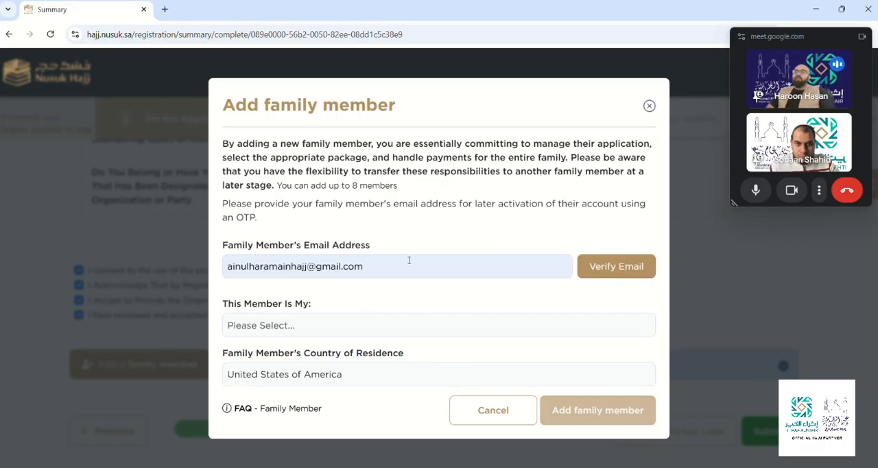
click(409, 270)
click(464, 232)
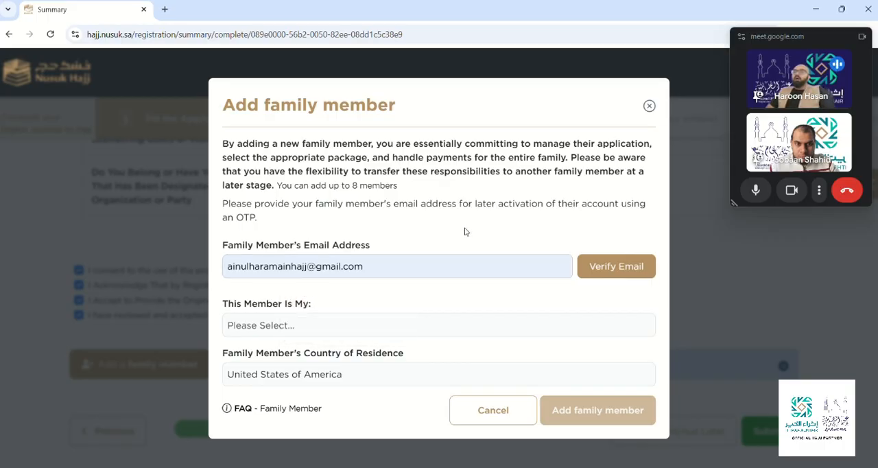
click(607, 267)
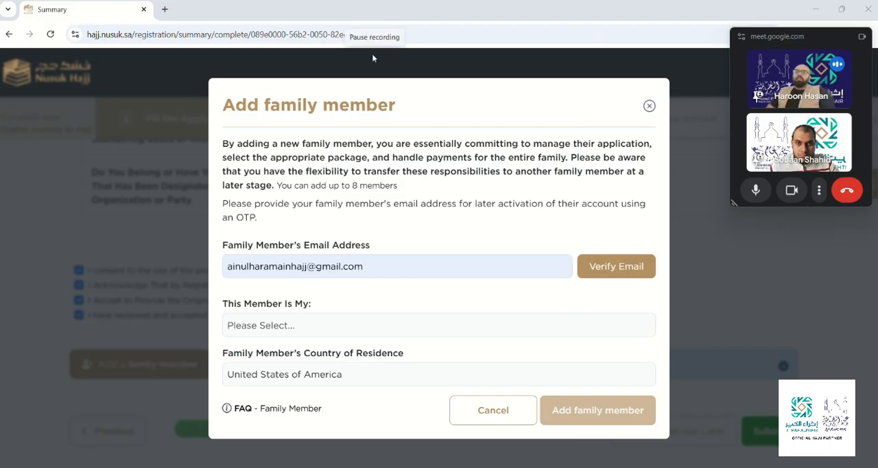
click(649, 108)
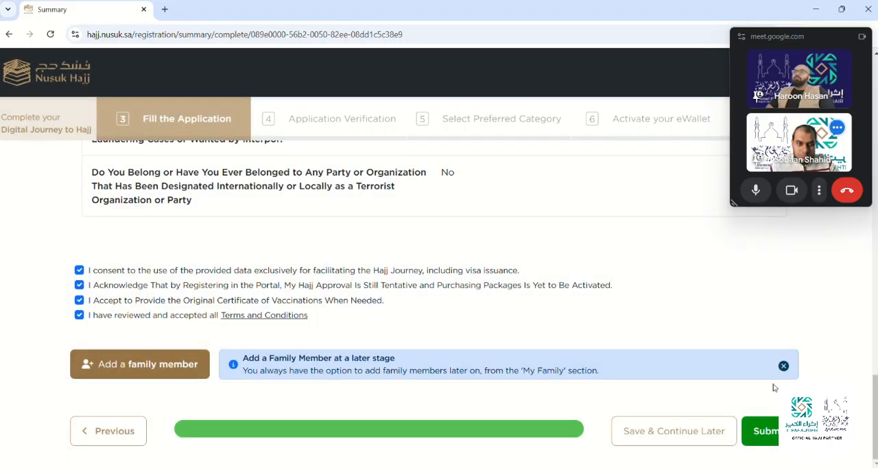
Submit the completed Hajj application and read the notice about its verification.
click(768, 431)
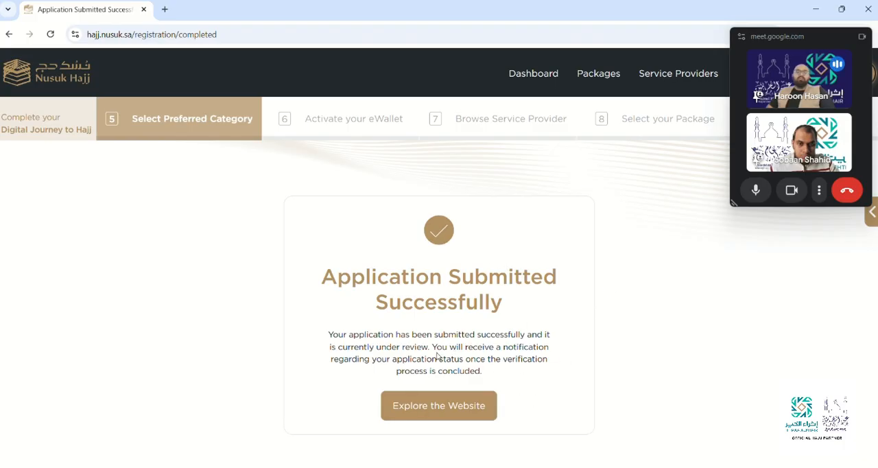
drag(437, 355, 487, 356)
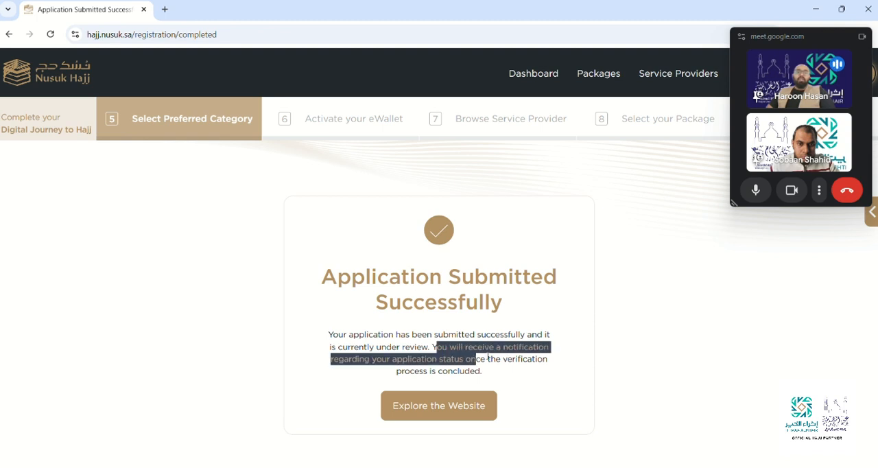
click(538, 374)
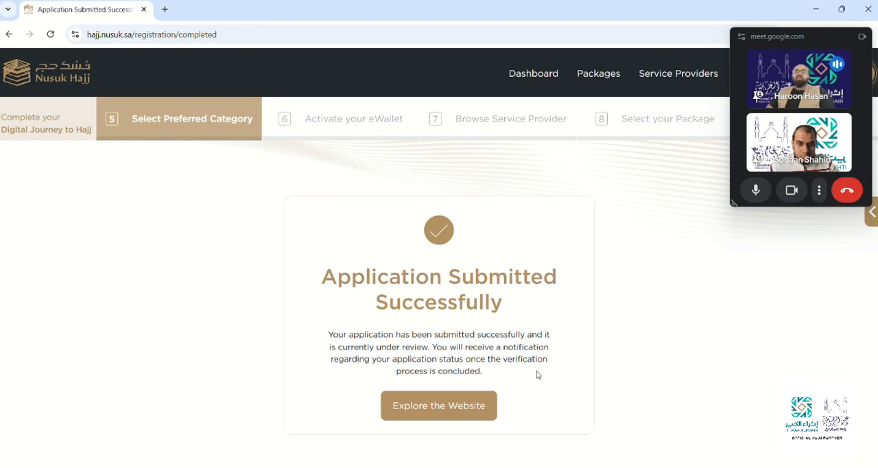